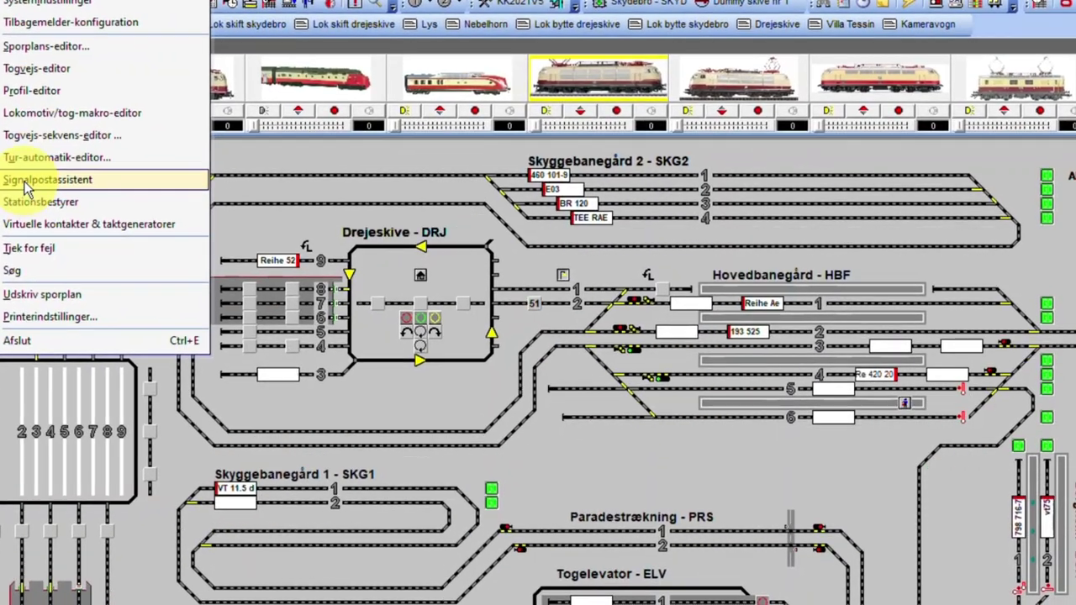
Open the Signalpostassistent and examine the conditions and actions of "Bom op og ned" in the Bomanlæg folder, including its crossing on the track plan.
left_click(34, 195)
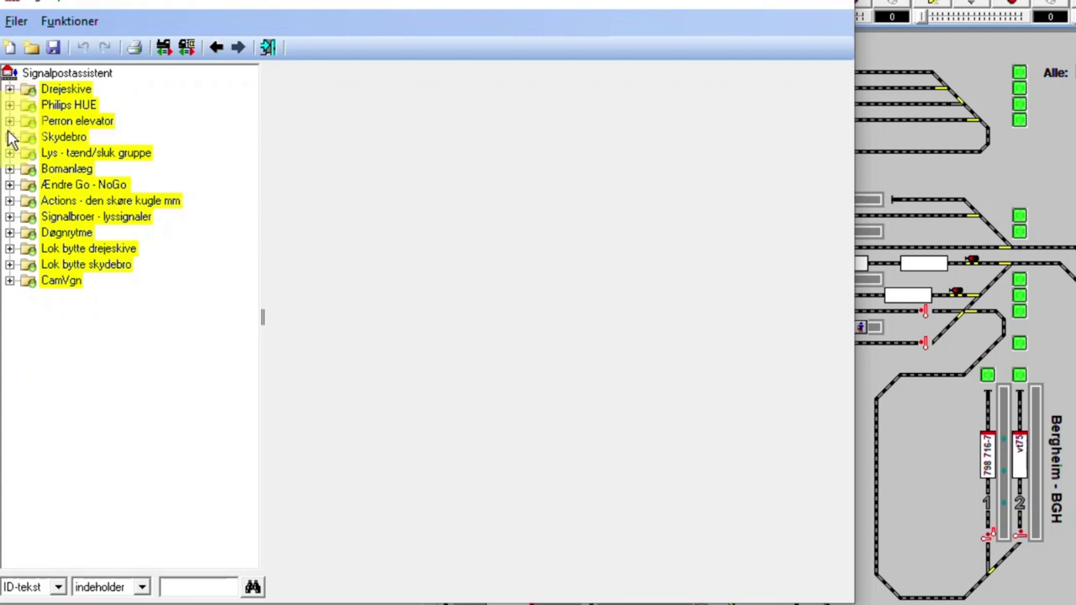
left_click(10, 169)
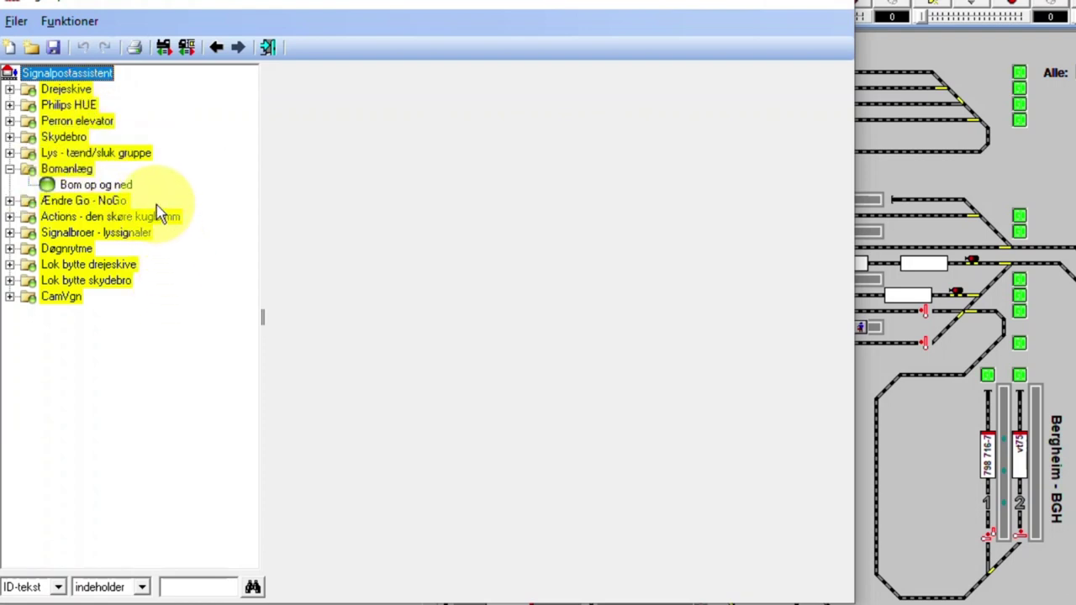
left_click(93, 193)
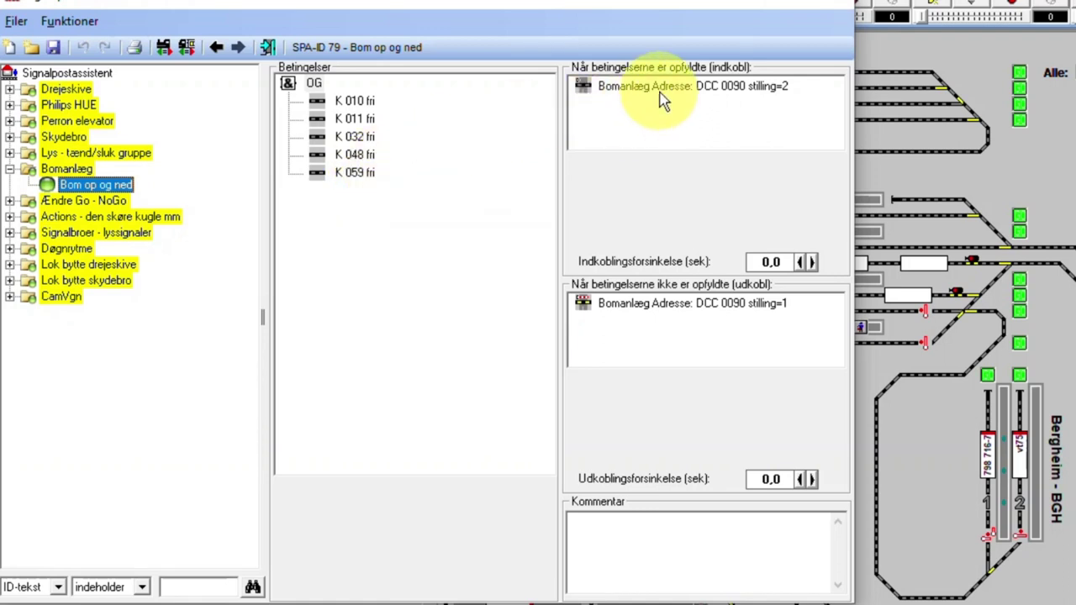
left_click(622, 88)
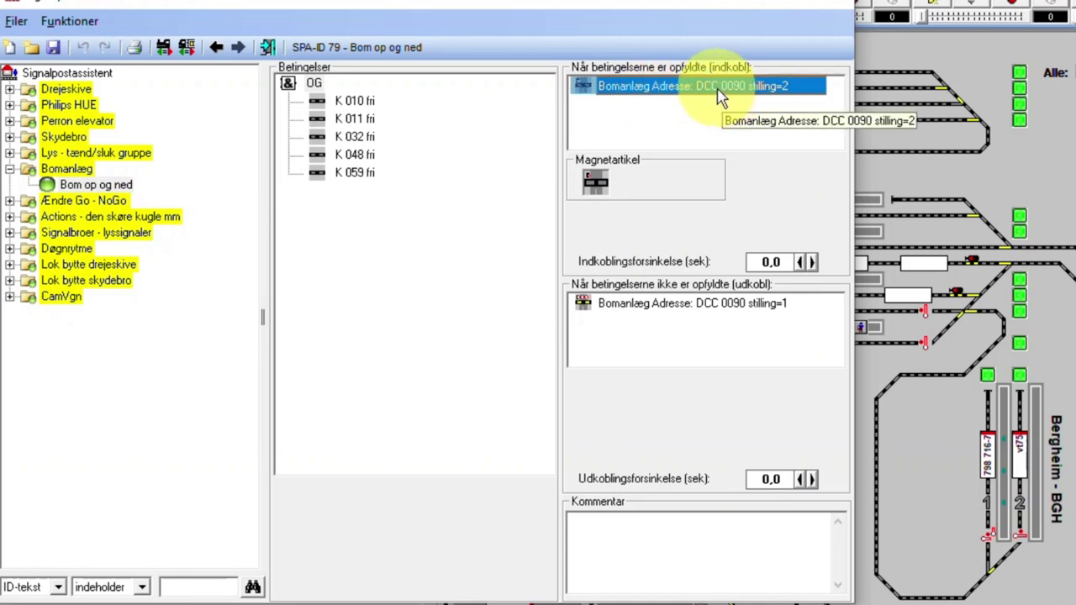
left_click(706, 311)
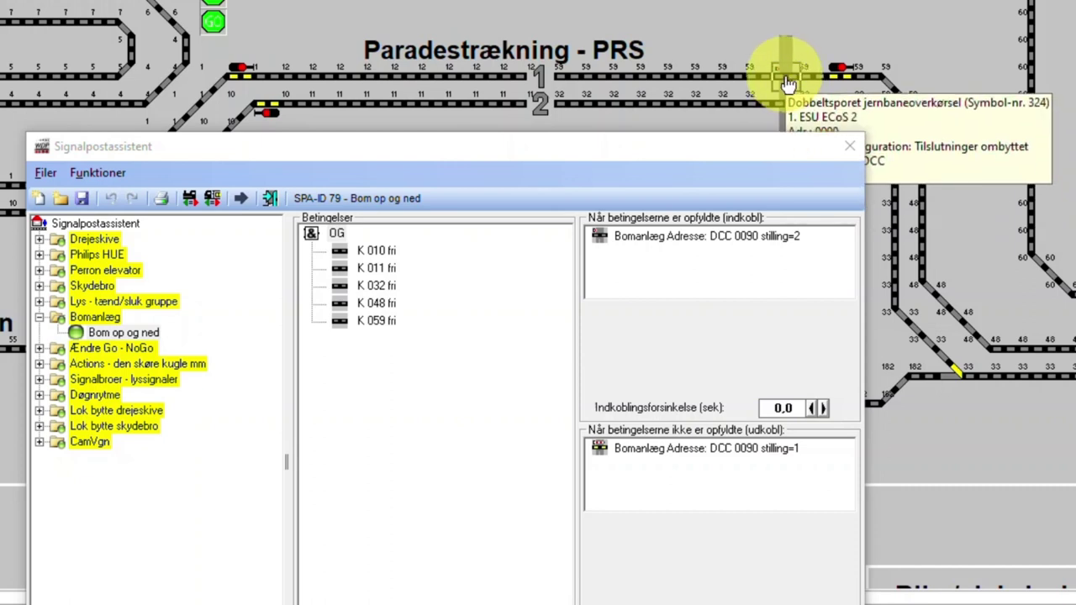
left_click(787, 80)
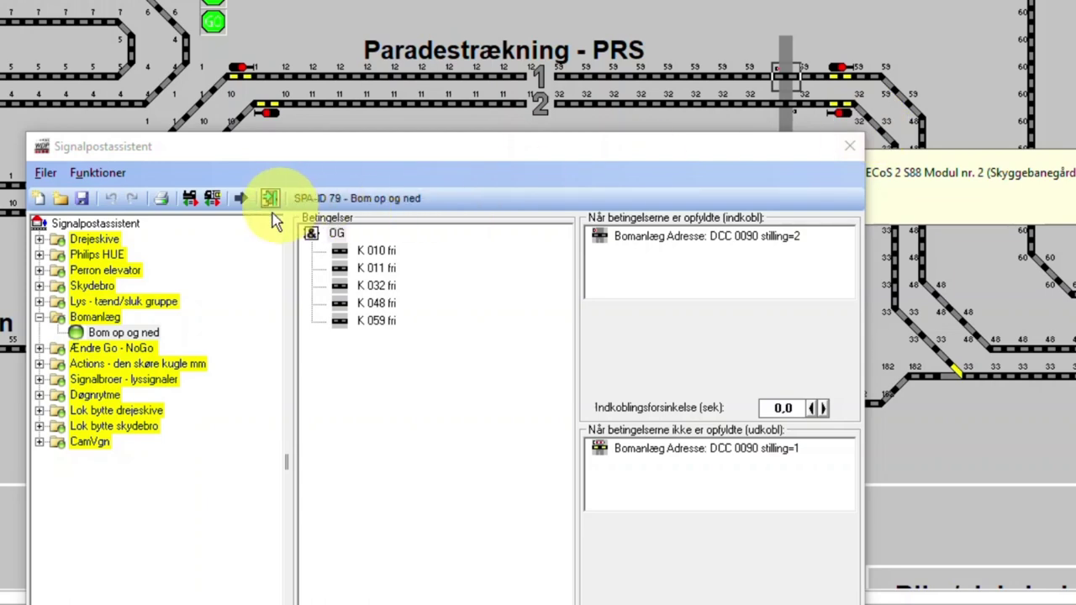
Create a new folder at the root of the Signalpostassistent tree and name it Bomanlæg2.
left_click(95, 224)
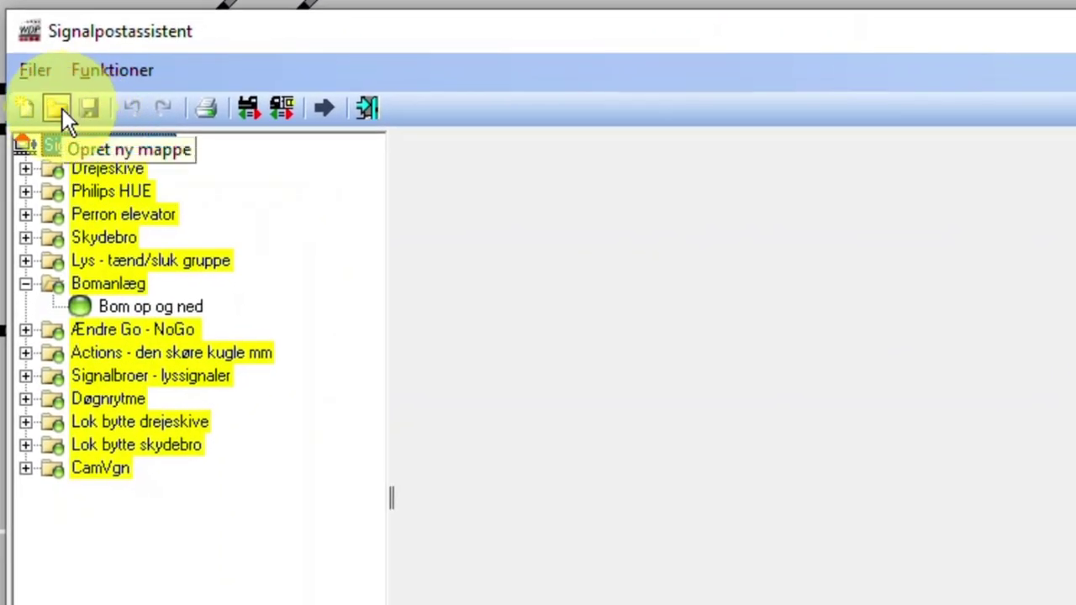
left_click(62, 109)
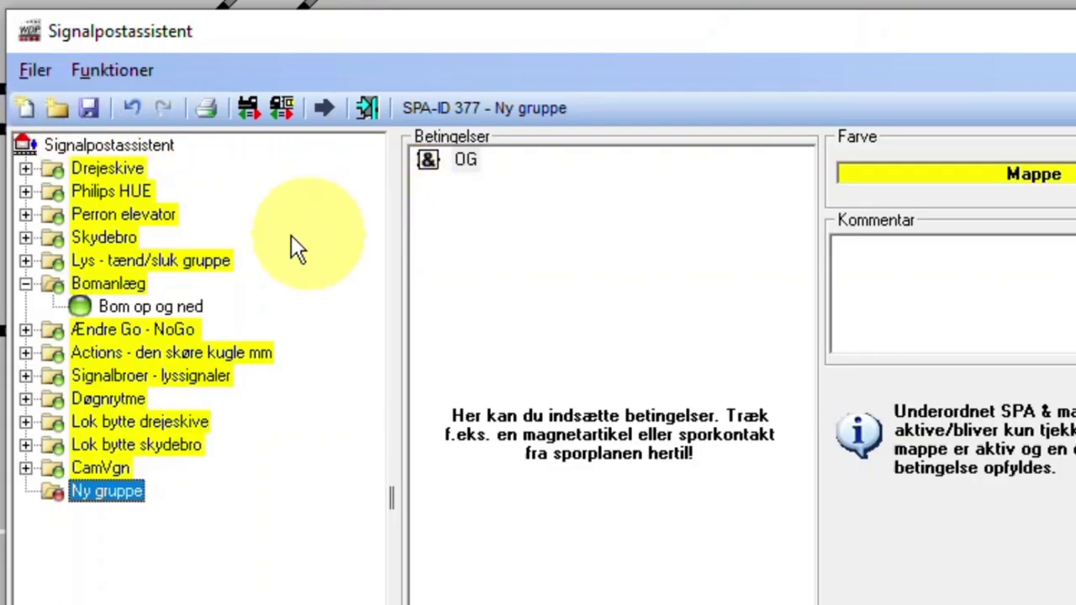
right_click(113, 496)
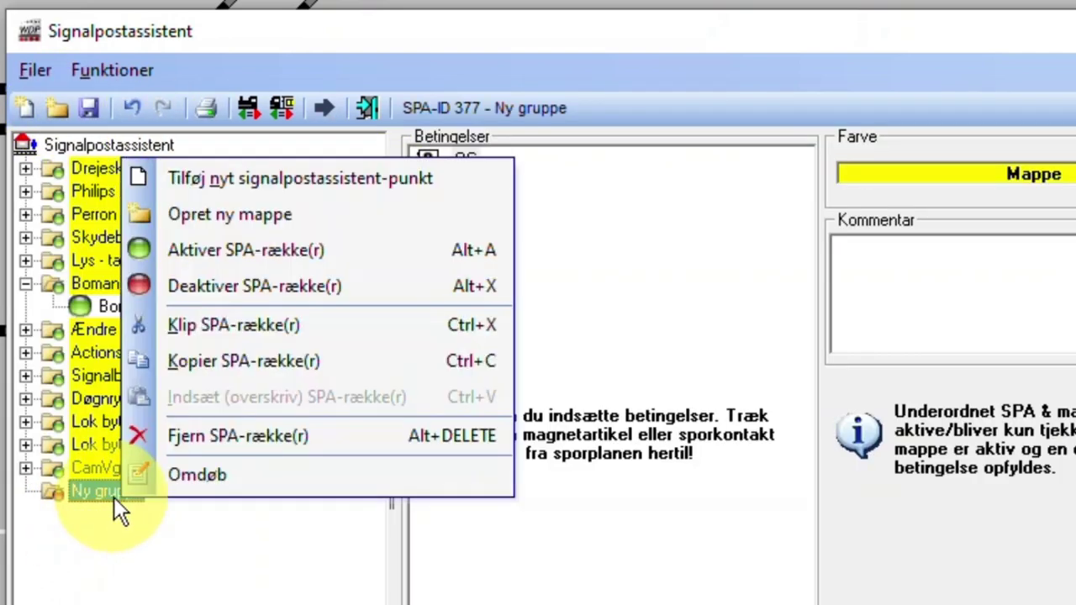
left_click(191, 485)
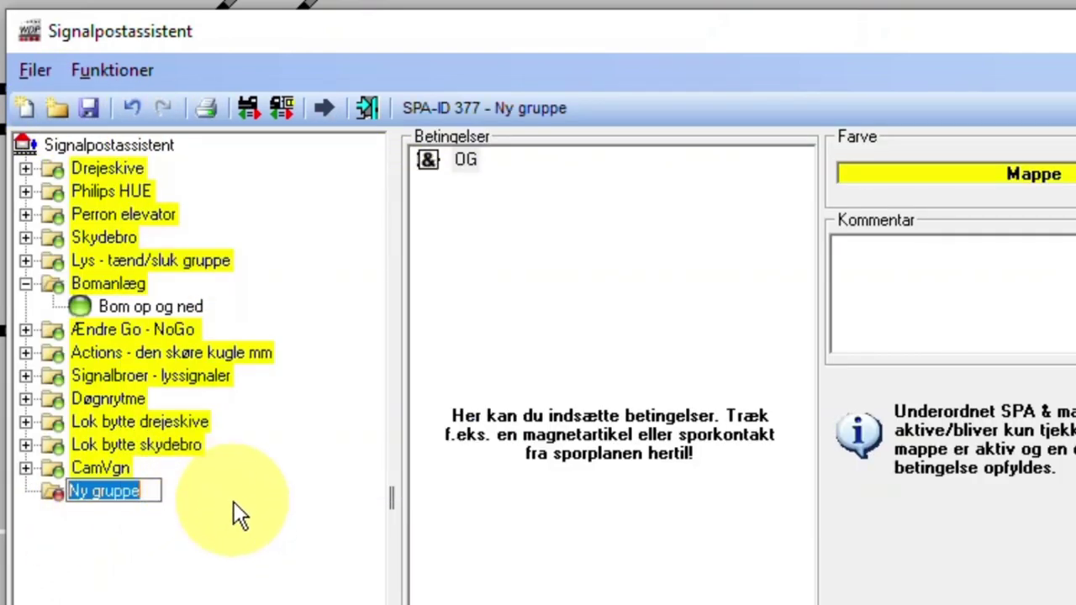
type("Bom")
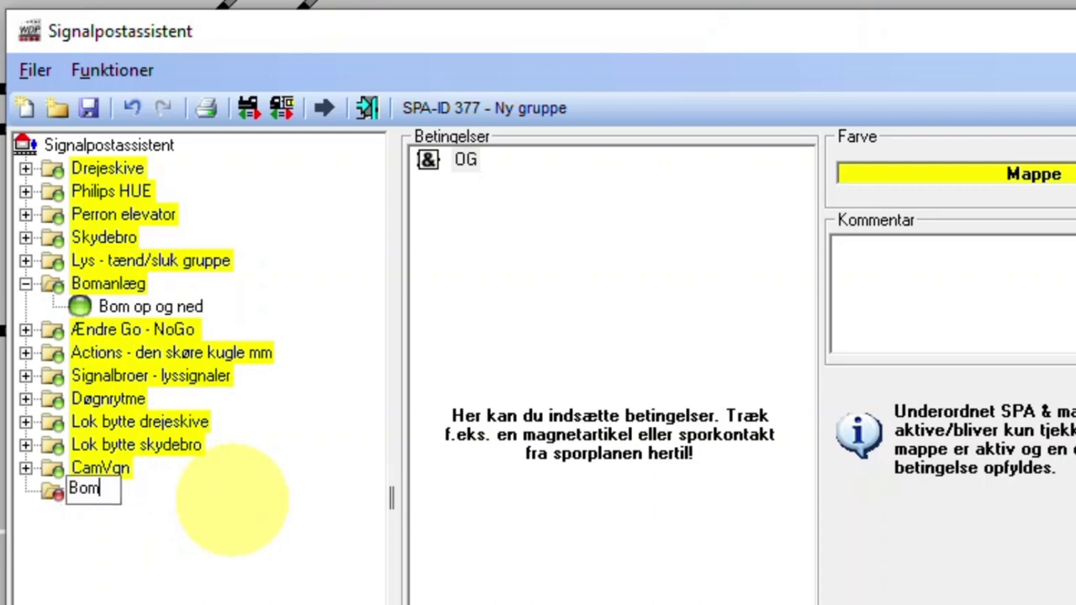
type("anlæg2")
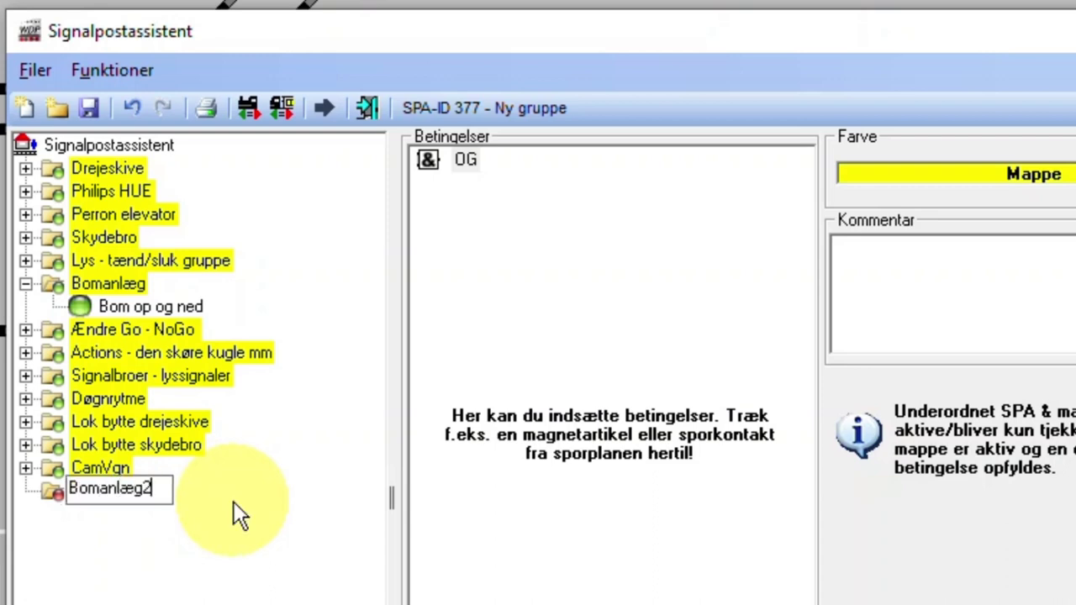
left_click(129, 466)
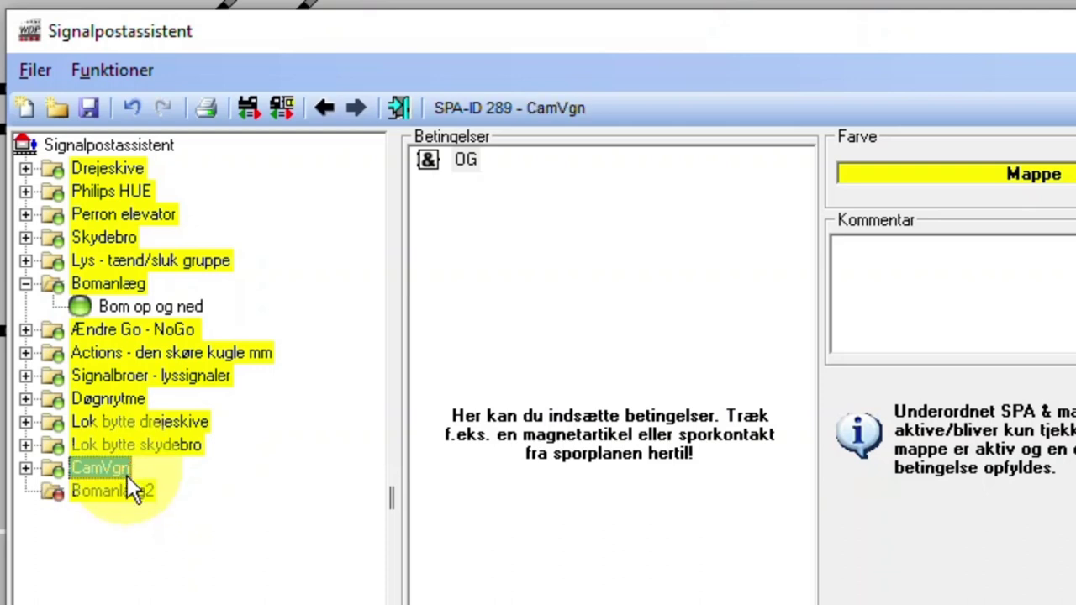
Add a new signalpostassistent entry inside the Bomanlæg2 folder and name it "Bom op og ned".
left_click(125, 488)
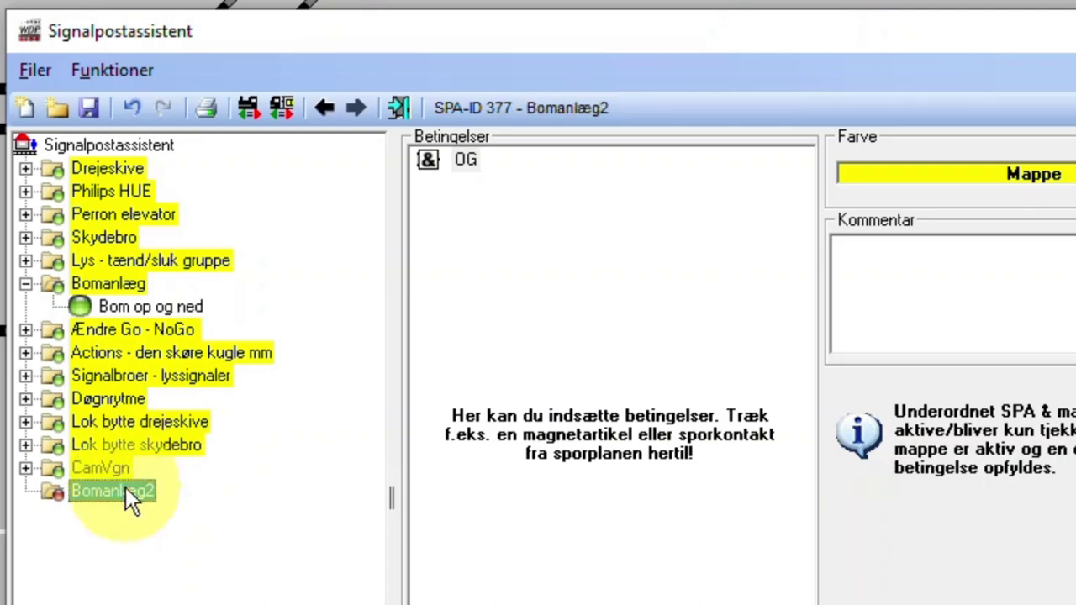
left_click(28, 107)
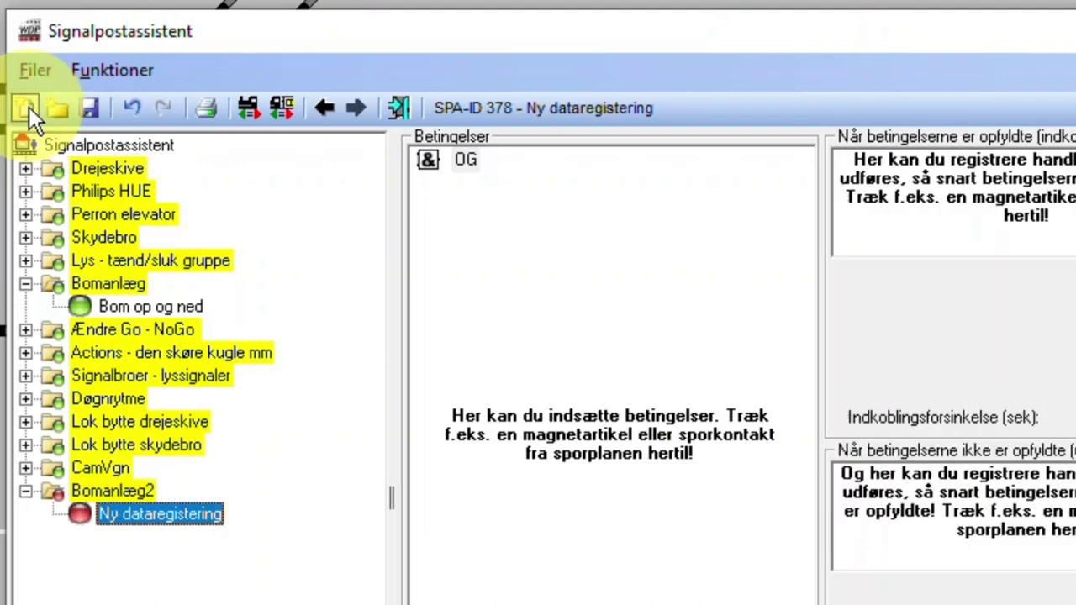
right_click(190, 512)
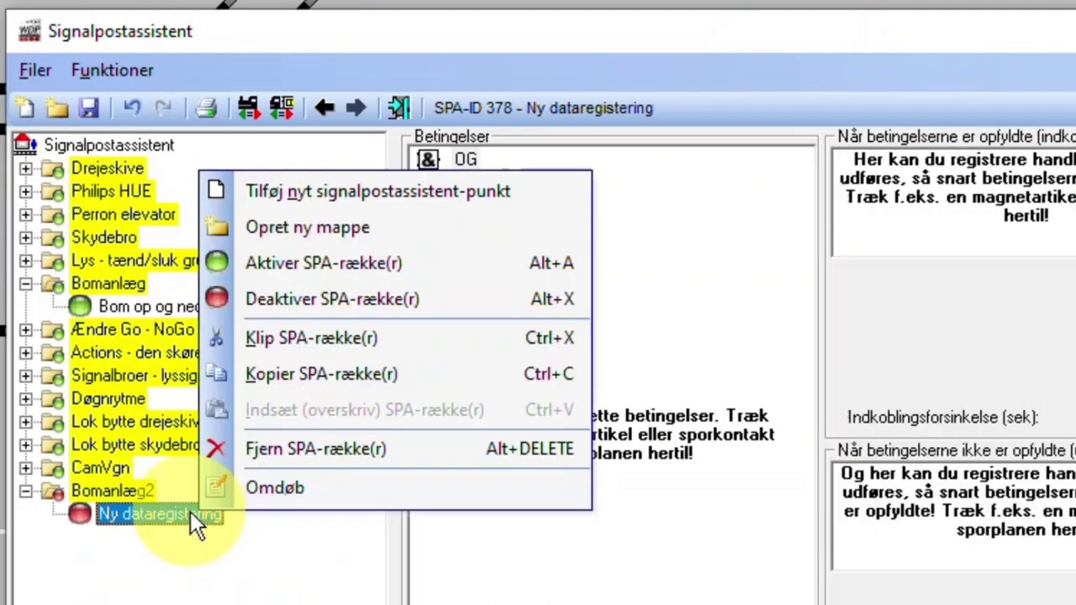
left_click(297, 486)
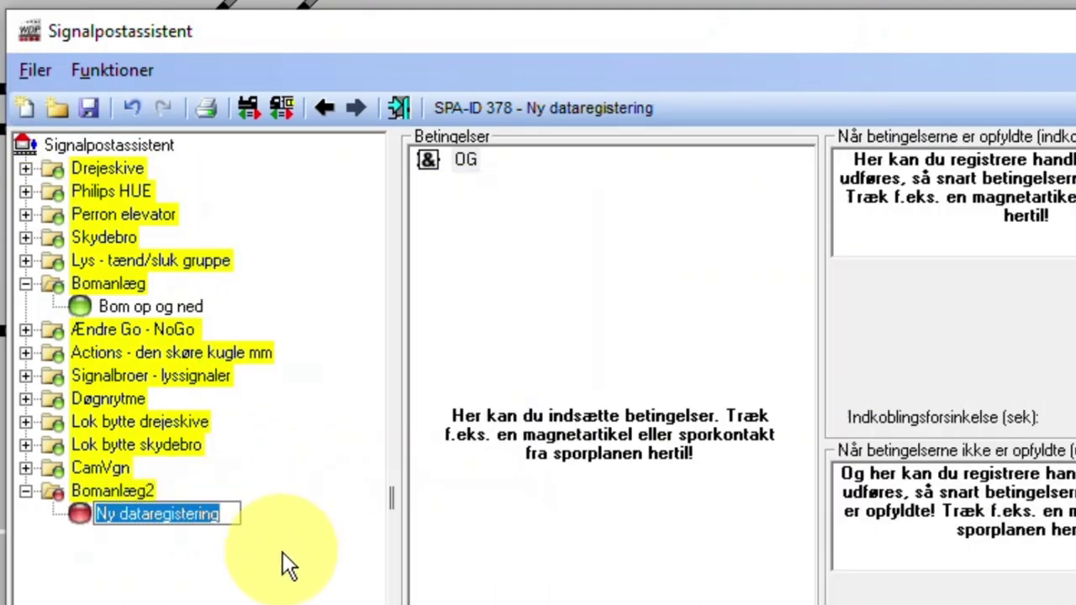
type("Bom ")
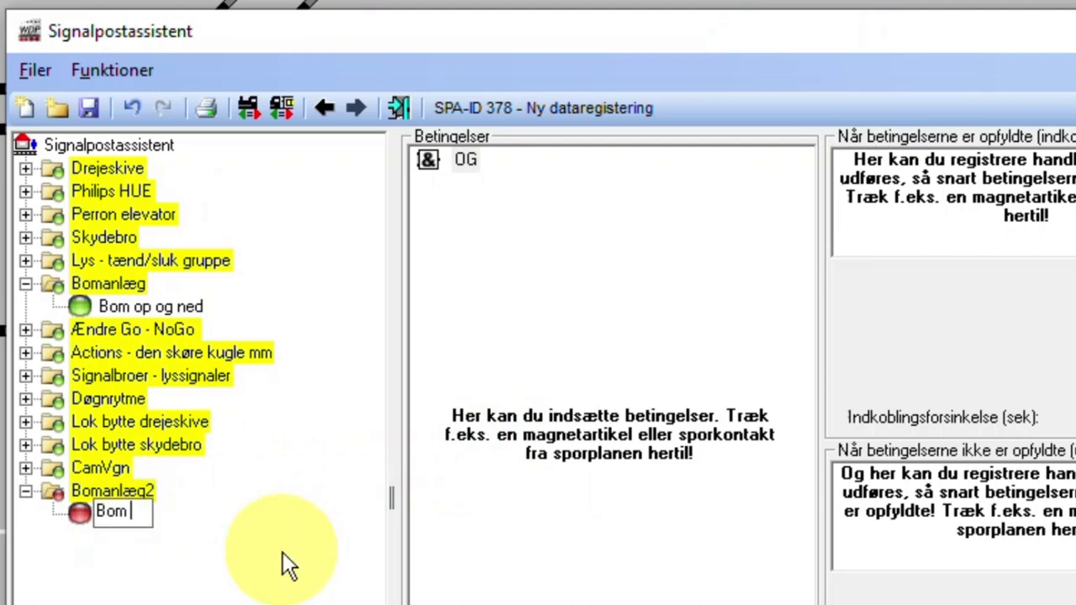
type("op og")
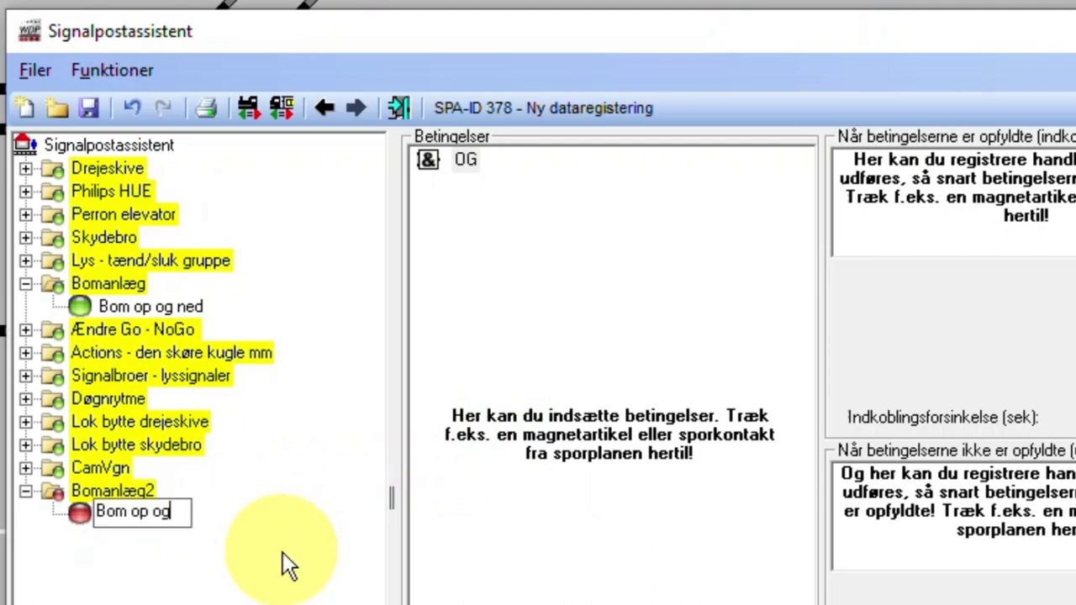
type(" ned")
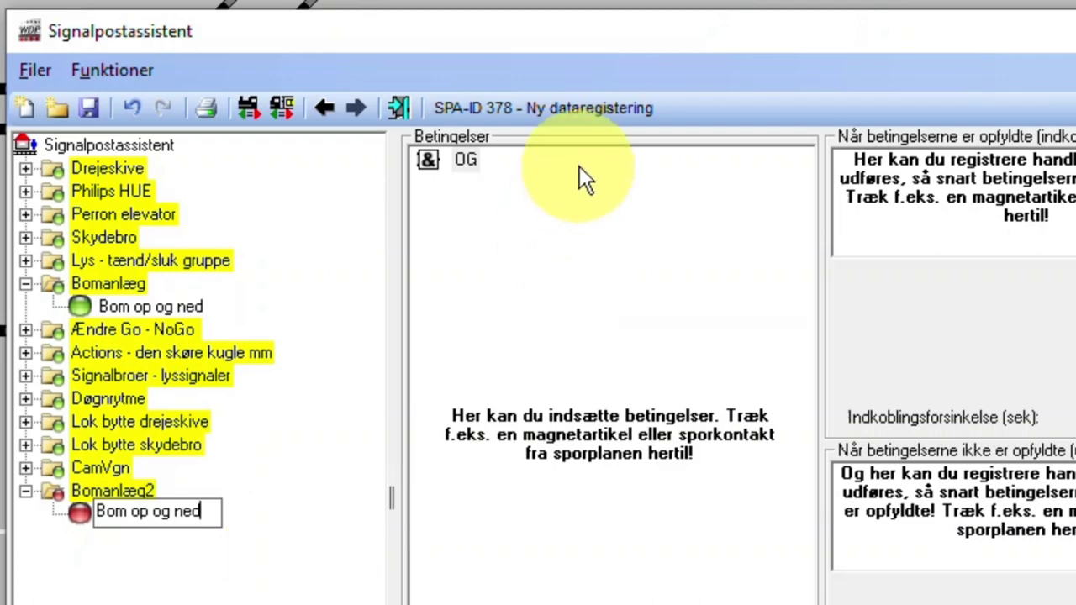
left_click(519, 170)
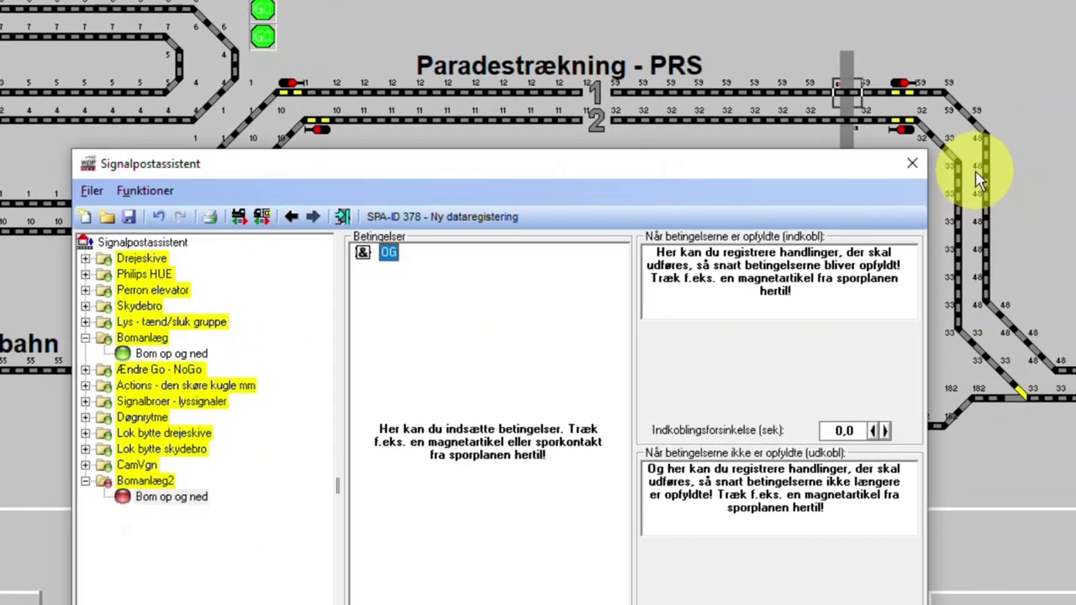
Add track contacts 048, 059, 010, 011 and 032 as free (fri) conditions, with the Bomanlæg crossing at stilling=2 as the conditions-met action.
left_click(993, 169)
left_click_drag(994, 171, 417, 271)
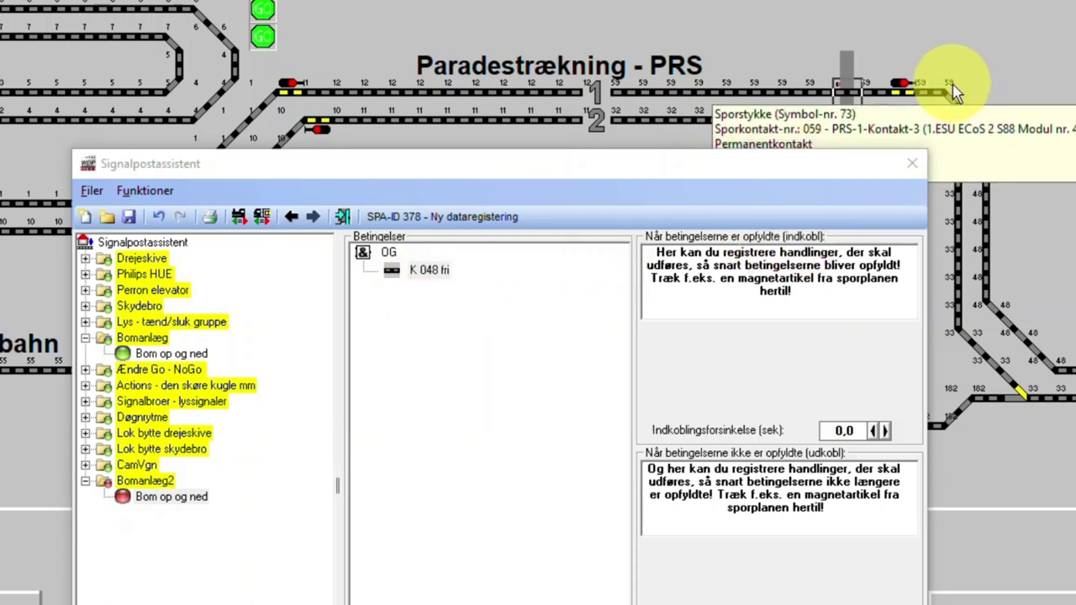
left_click_drag(949, 81, 627, 169)
left_click_drag(445, 299, 437, 301)
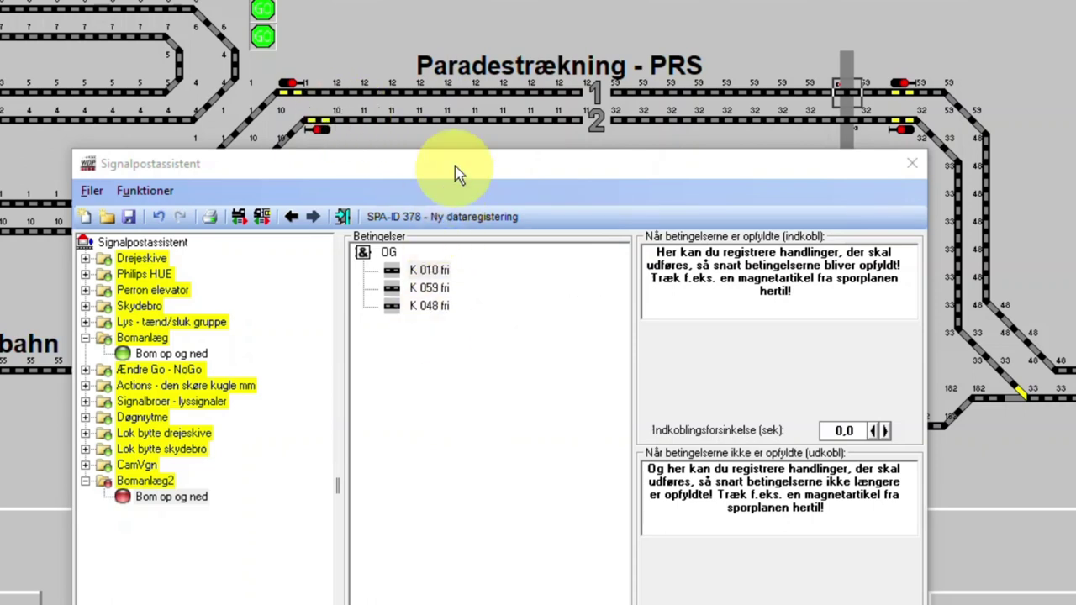
left_click_drag(473, 112, 435, 338)
left_click_drag(812, 121, 482, 356)
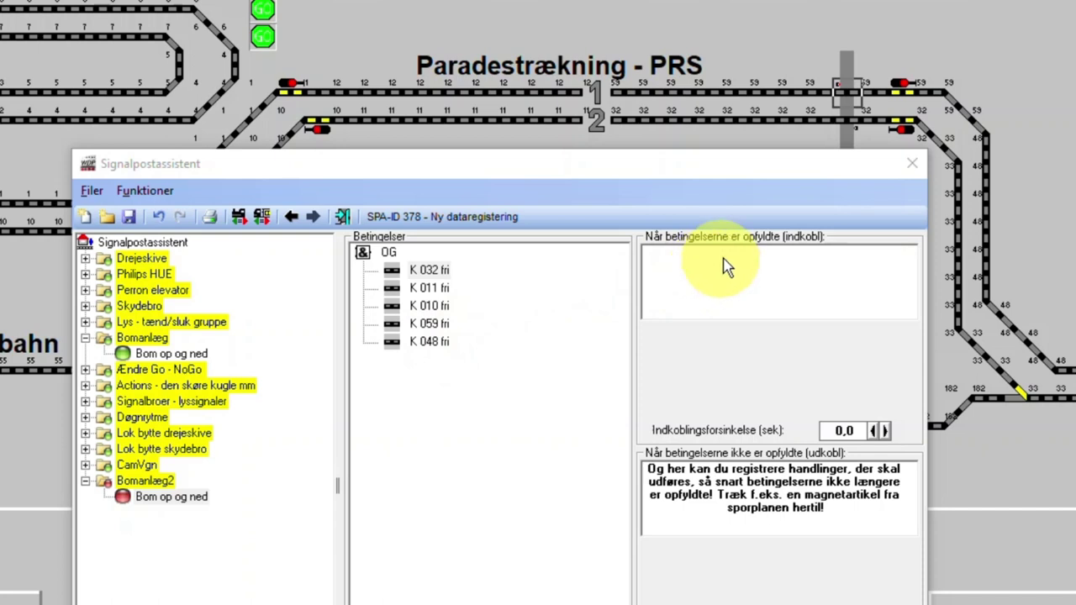
left_click_drag(848, 92, 694, 274)
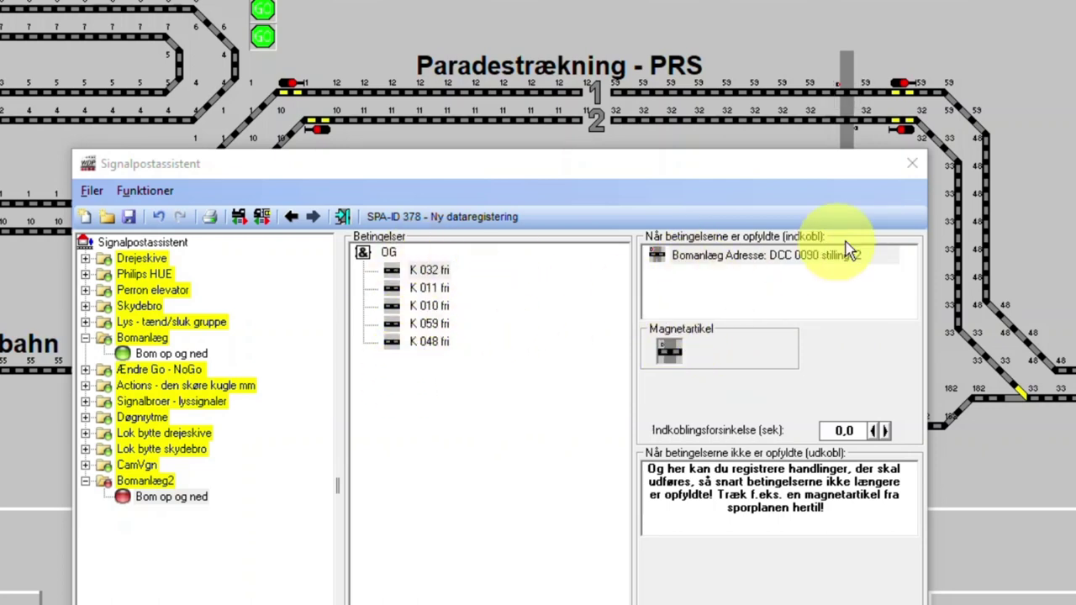
left_click_drag(904, 95, 695, 488)
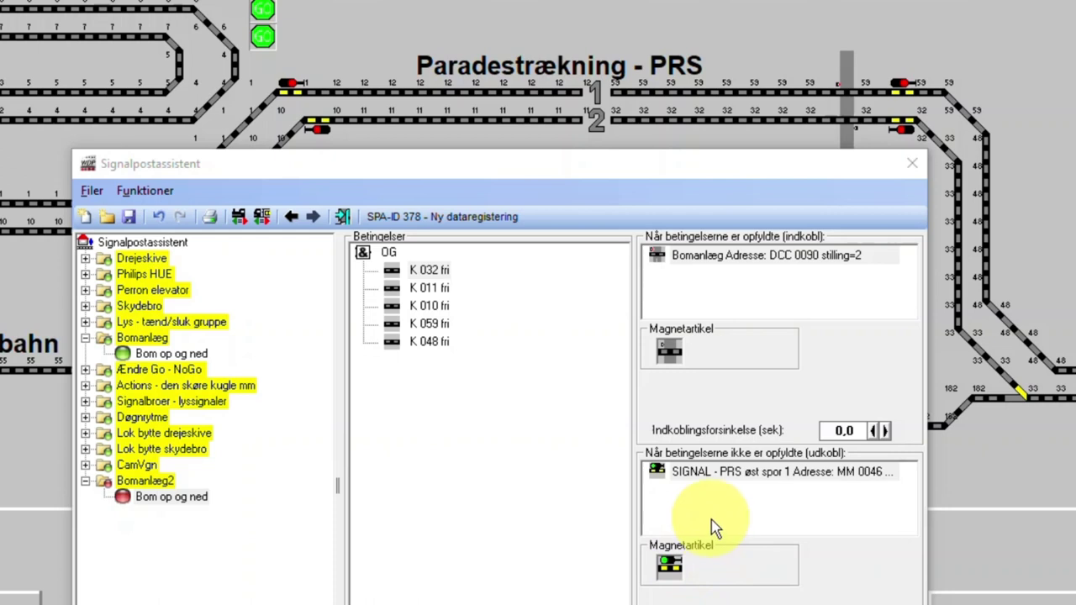
left_click(673, 569)
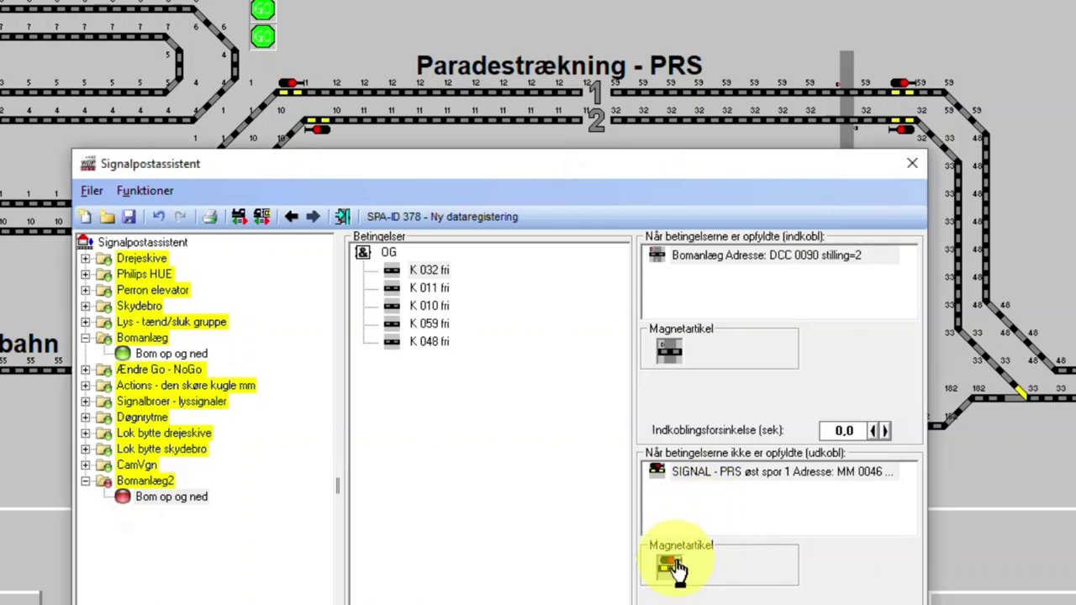
left_click(672, 476)
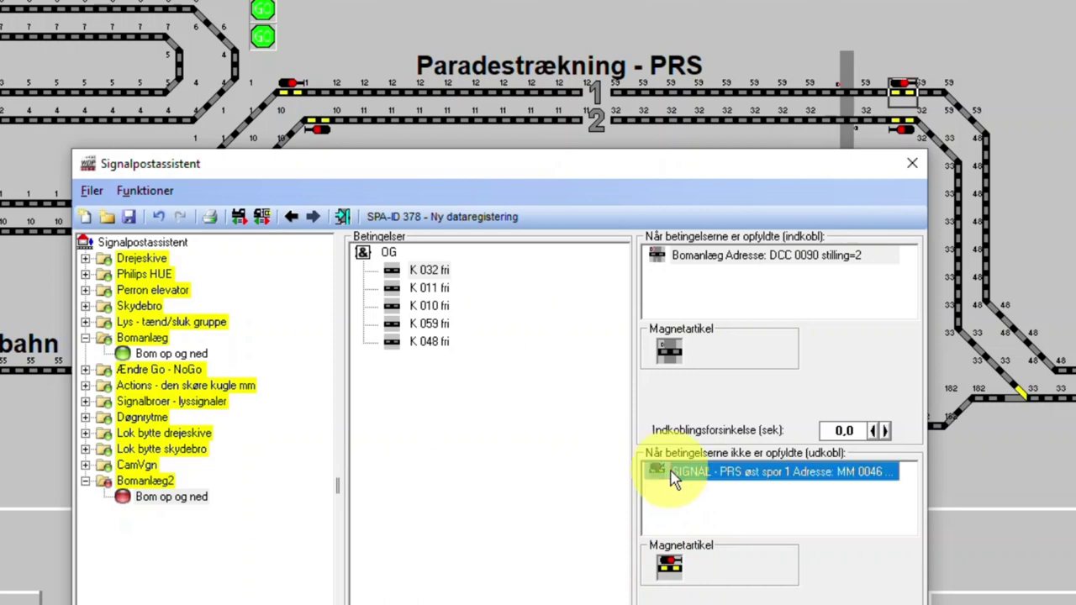
right_click(675, 477)
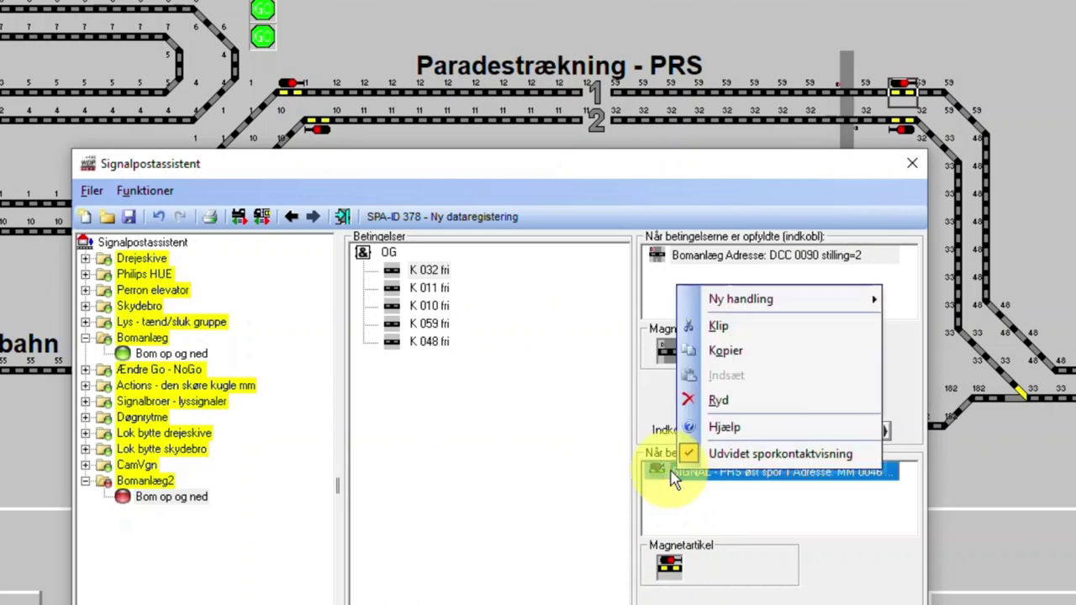
left_click(728, 326)
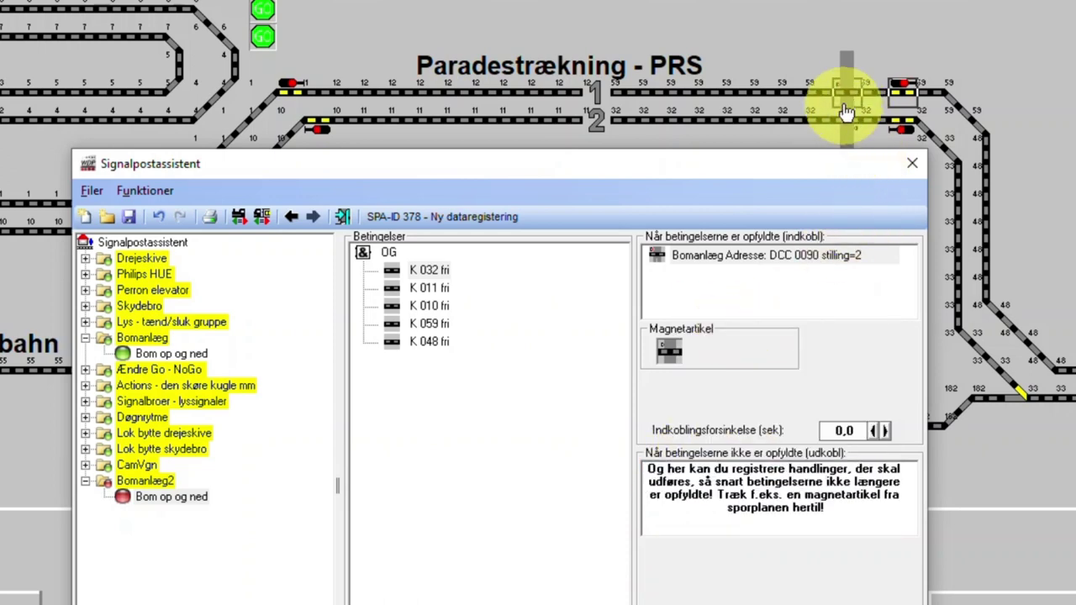
Add the Bomanlæg crossing as the action for unmet conditions (udkobl) and set it to stilling=1.
left_click_drag(846, 103, 702, 492)
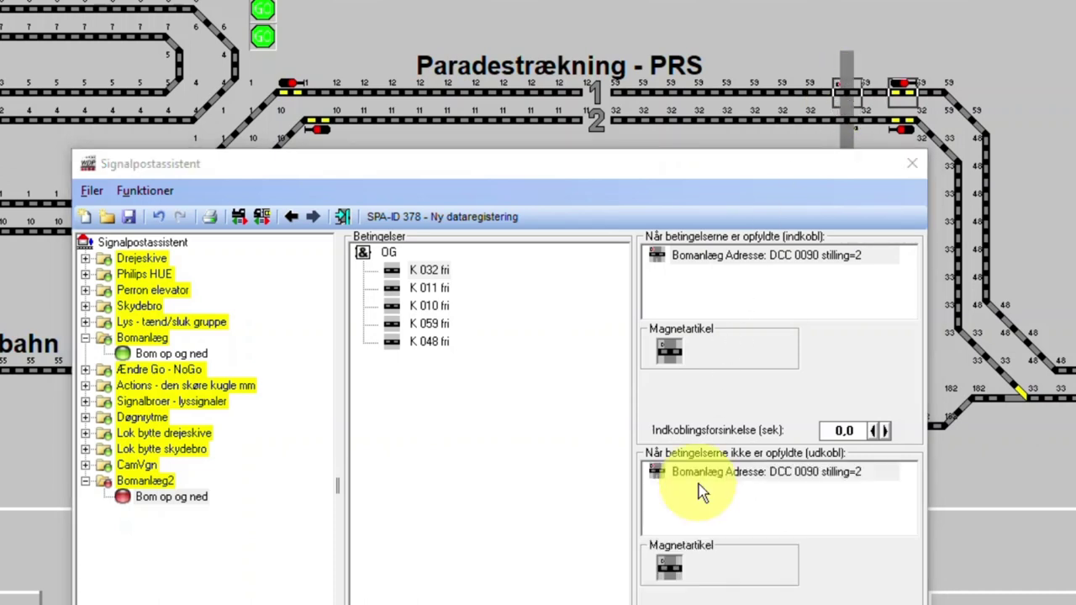
left_click(671, 569)
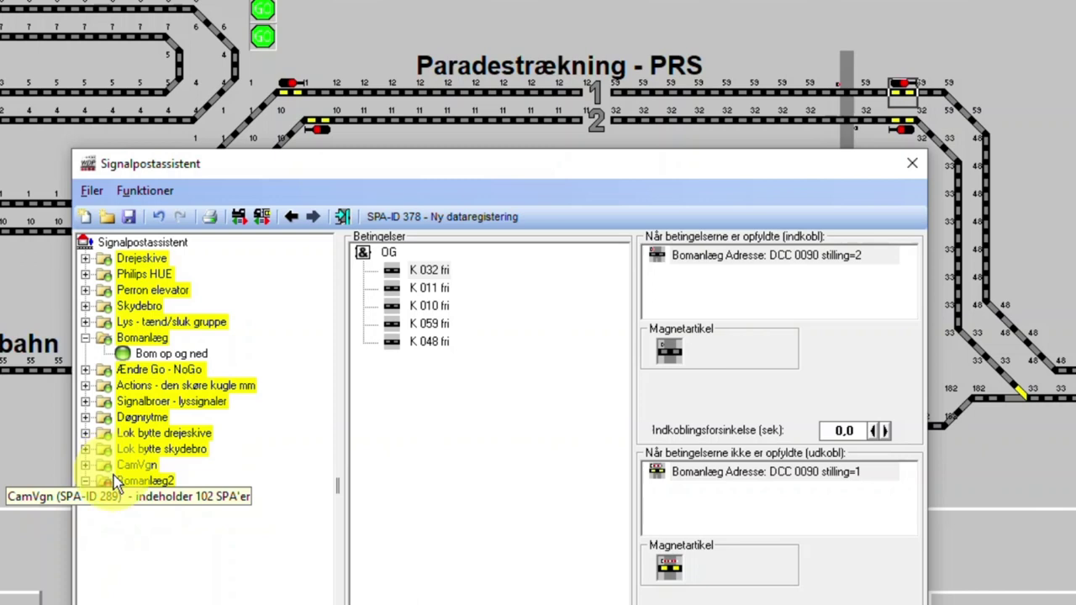
Activate the "Bom op og ned" entry in the Bomanlæg2 folder and select that folder.
left_click(217, 496)
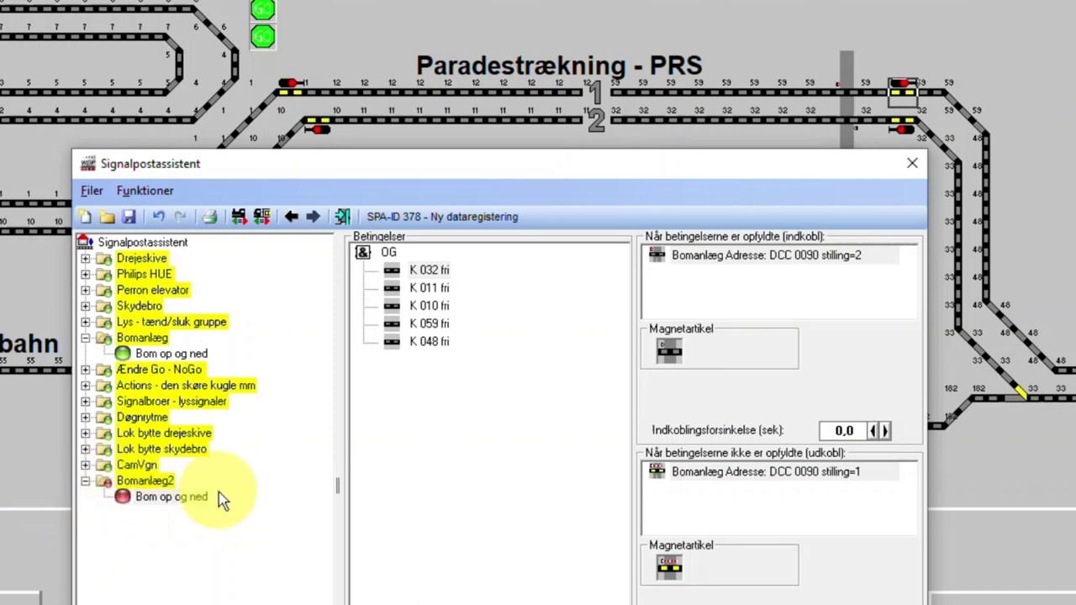
right_click(170, 494)
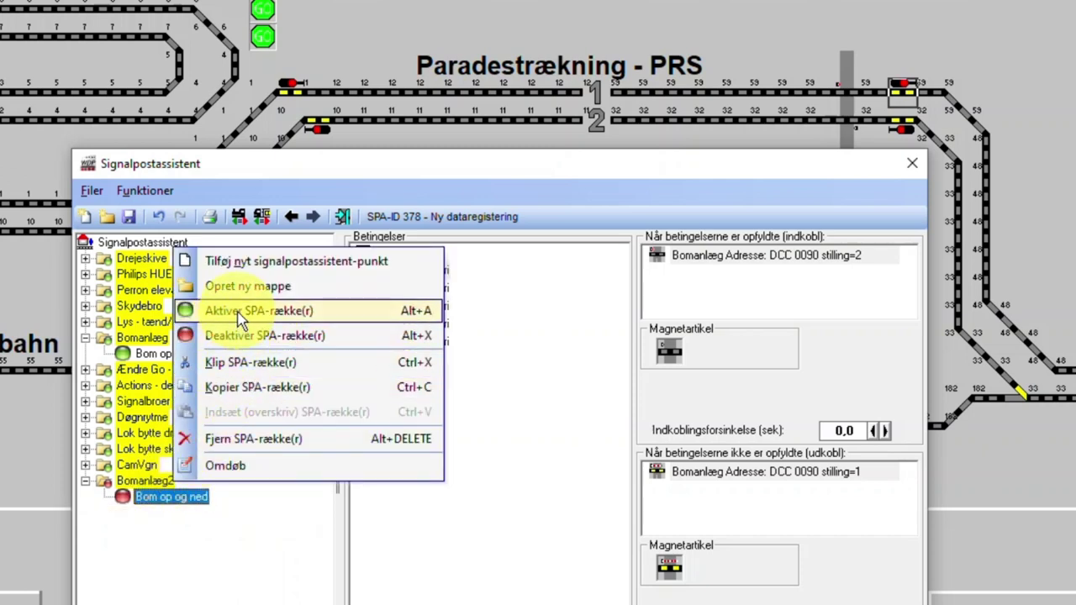
left_click(241, 311)
left_click(150, 482)
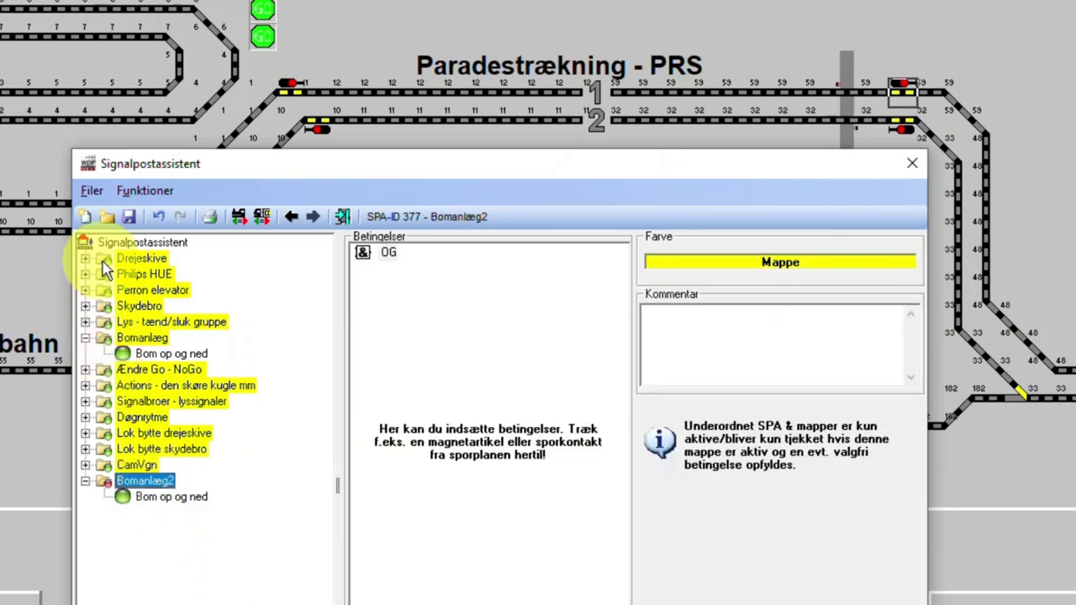
Activate the Bomanlæg2 folder and open the "Bom op og ned" entry inside it.
left_click(139, 481)
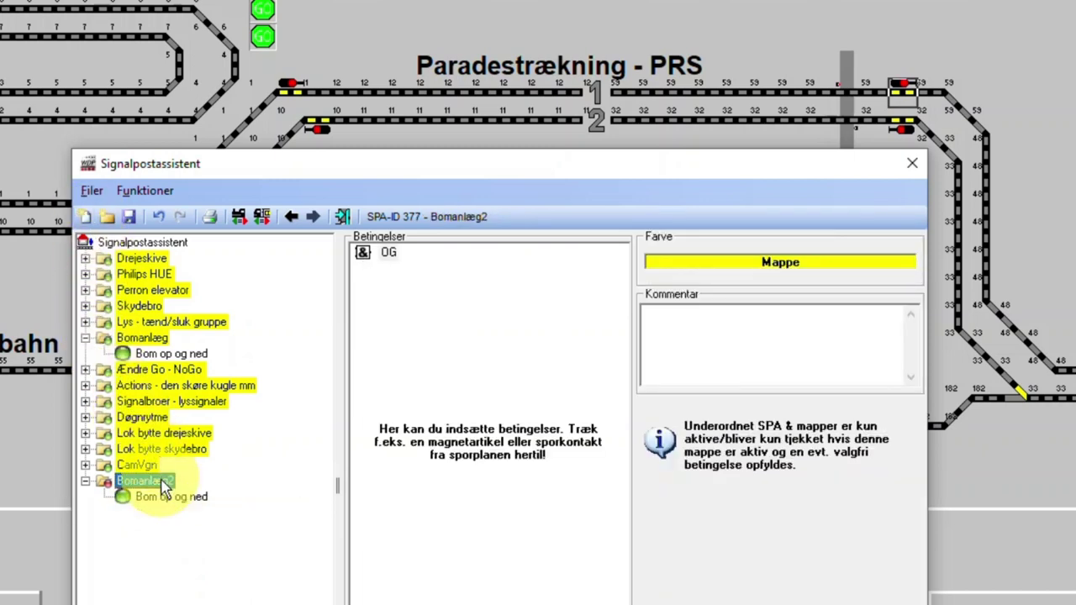
right_click(166, 482)
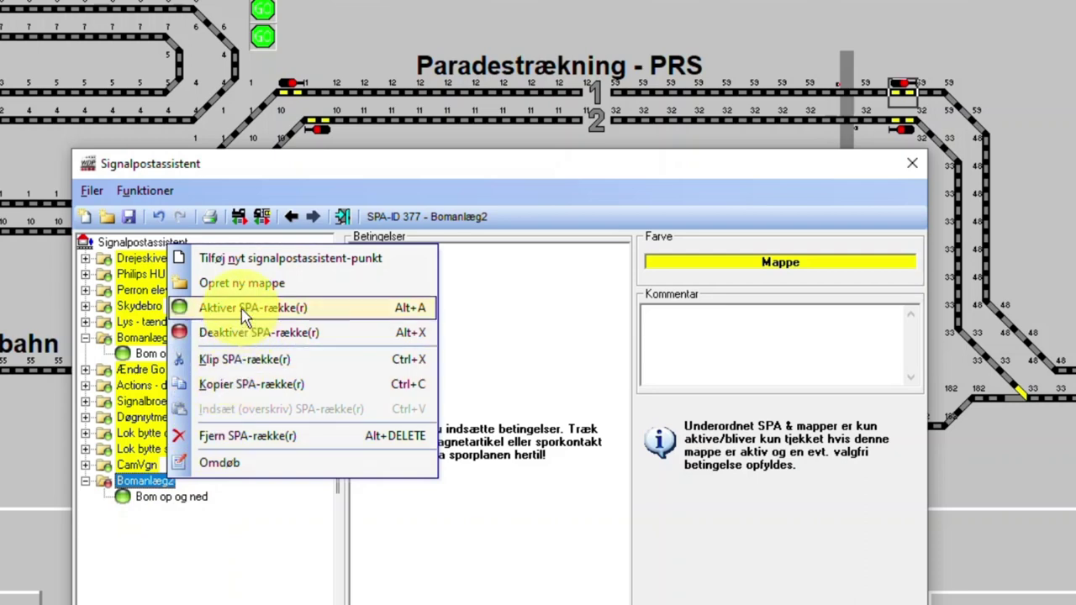
left_click(241, 308)
left_click(188, 498)
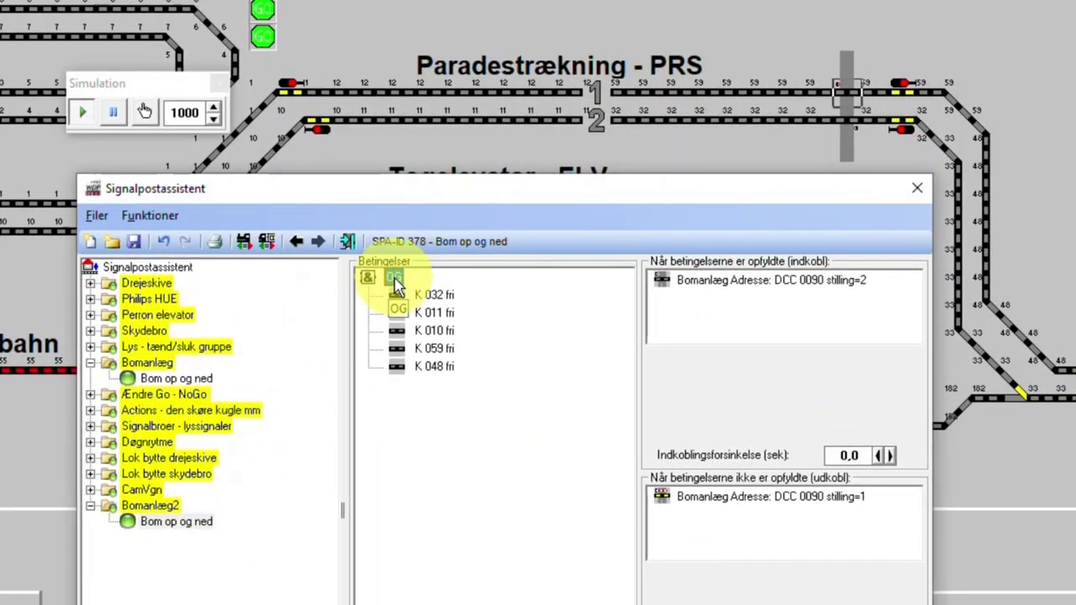
Test the OG condition group of "Bom op og ned" and switch on simulation contact 59 beside the level crossing.
right_click(399, 287)
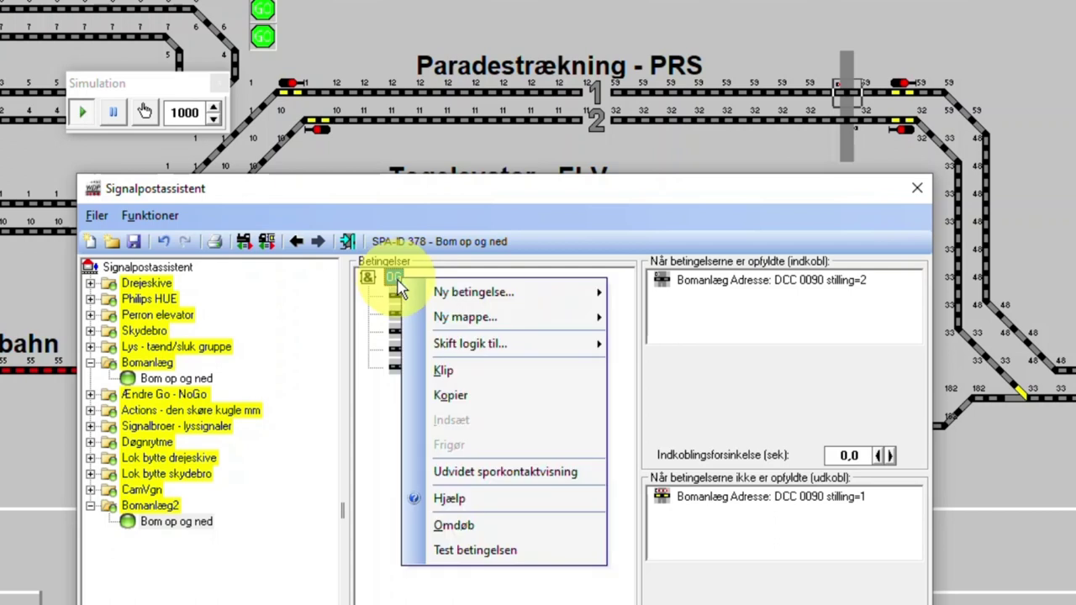
left_click(477, 550)
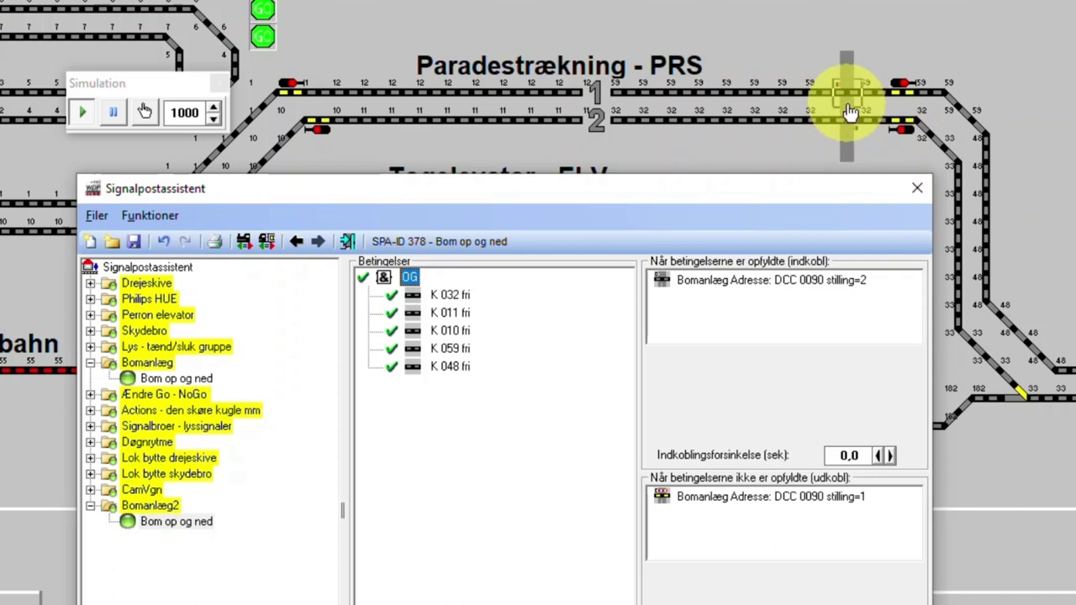
right_click(799, 99)
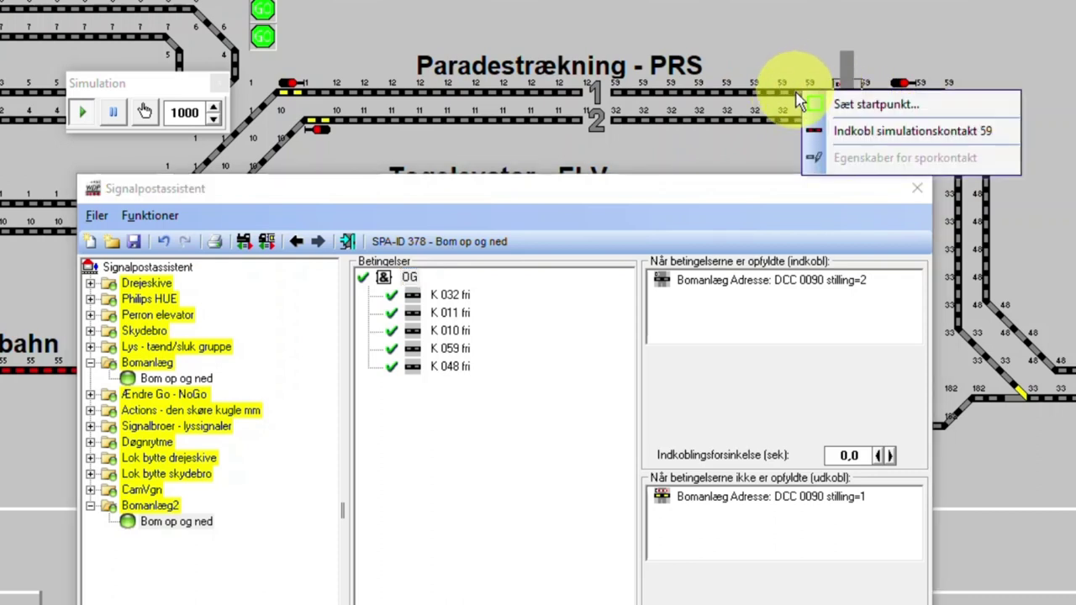
left_click(852, 134)
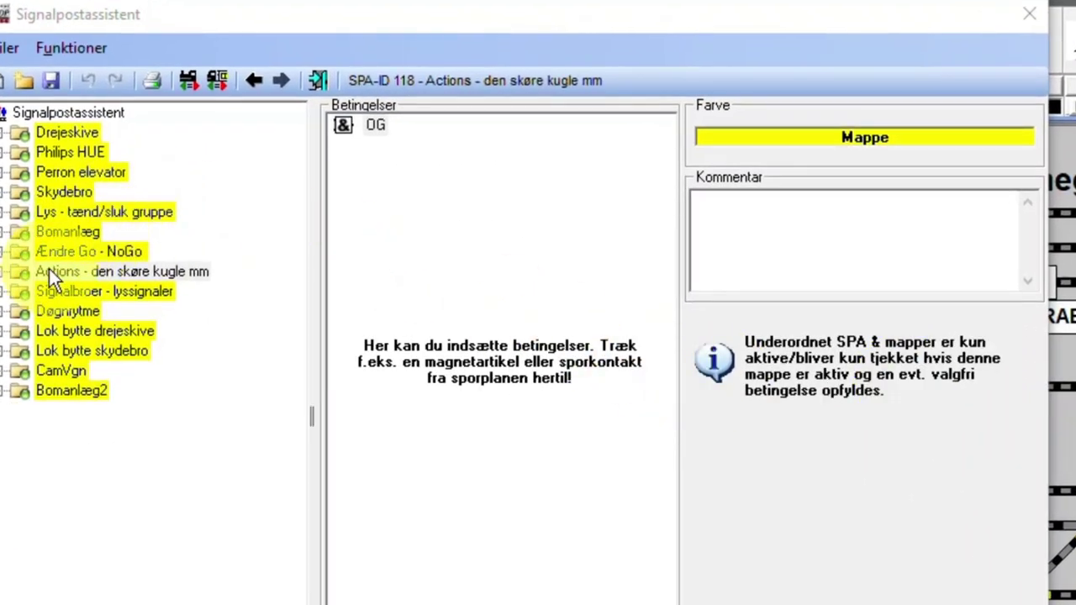
Examine the conditions and actions of "Den skøre kugle" and its two entries under "Actions - den skøre kugle mm".
left_click(2, 277)
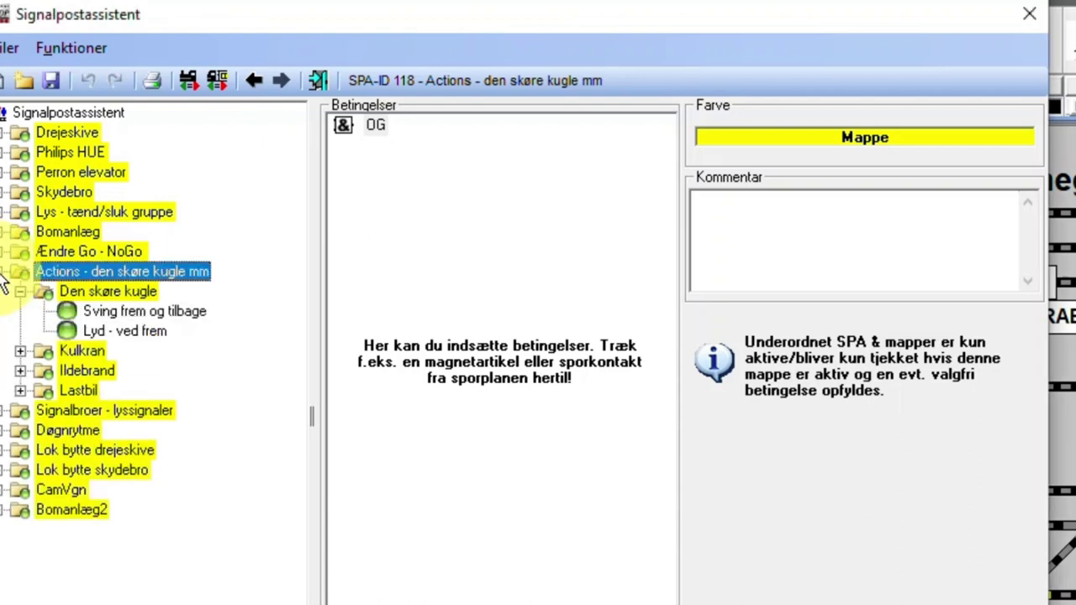
left_click(66, 293)
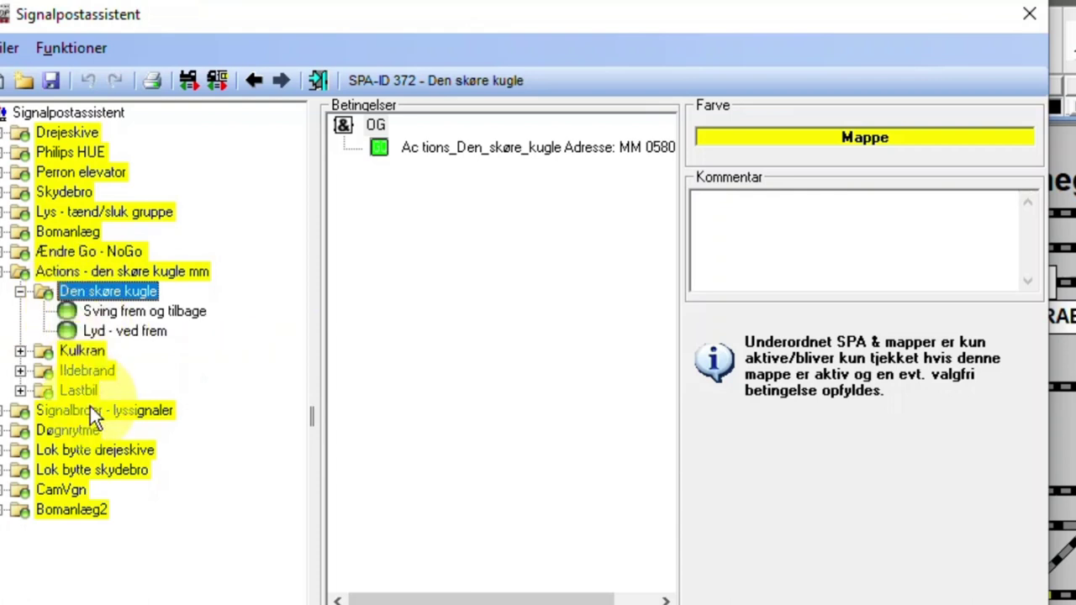
left_click(106, 311)
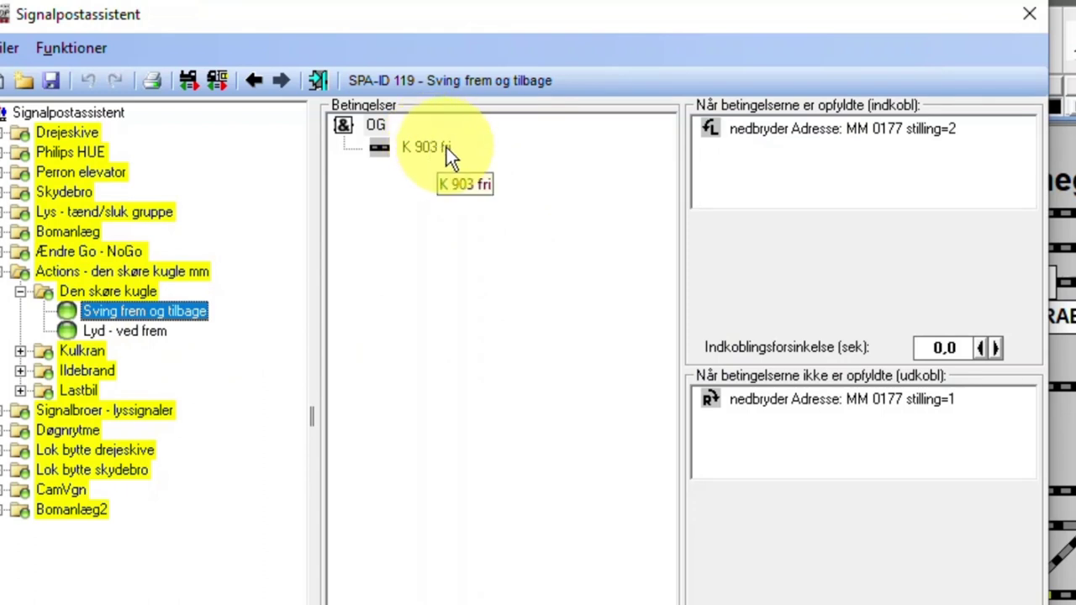
left_click(126, 333)
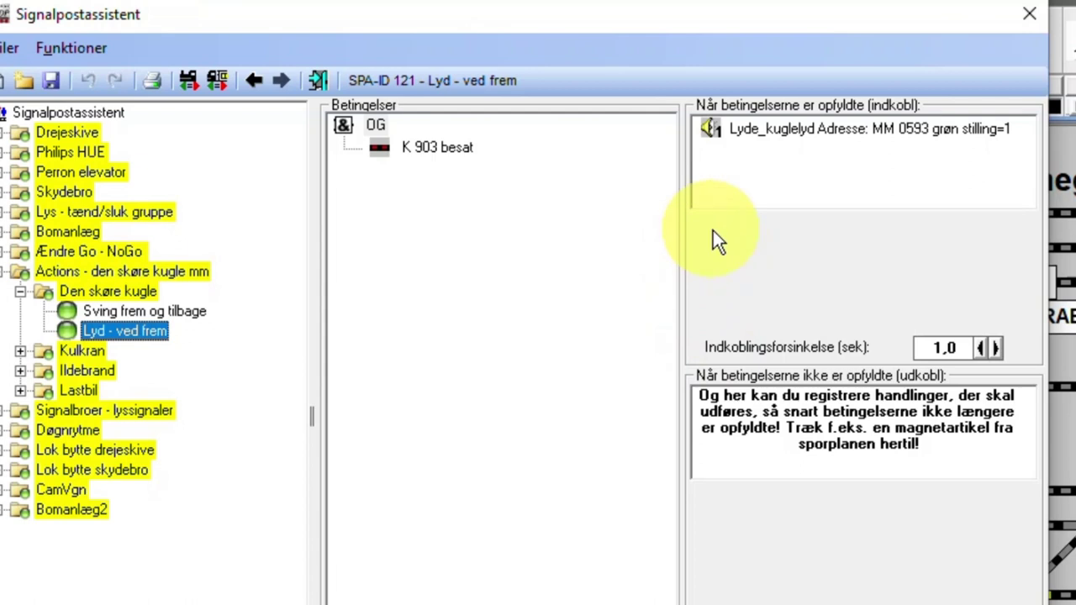
left_click(147, 290)
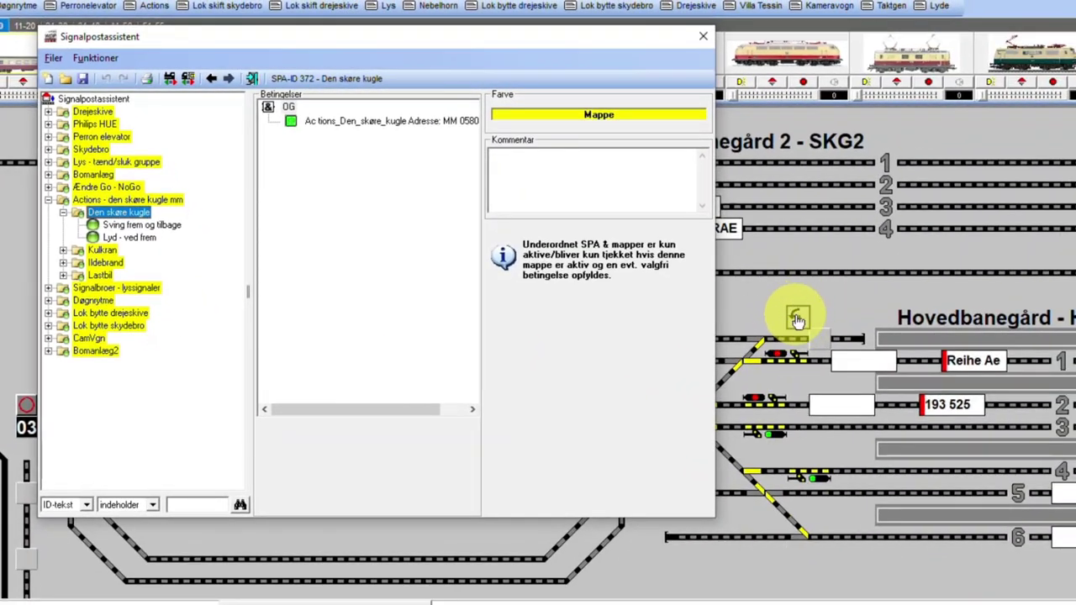
Switch the nedbryder symbol (address 0177) near Hovedbanegård to its other position and back.
mouse_move(796, 320)
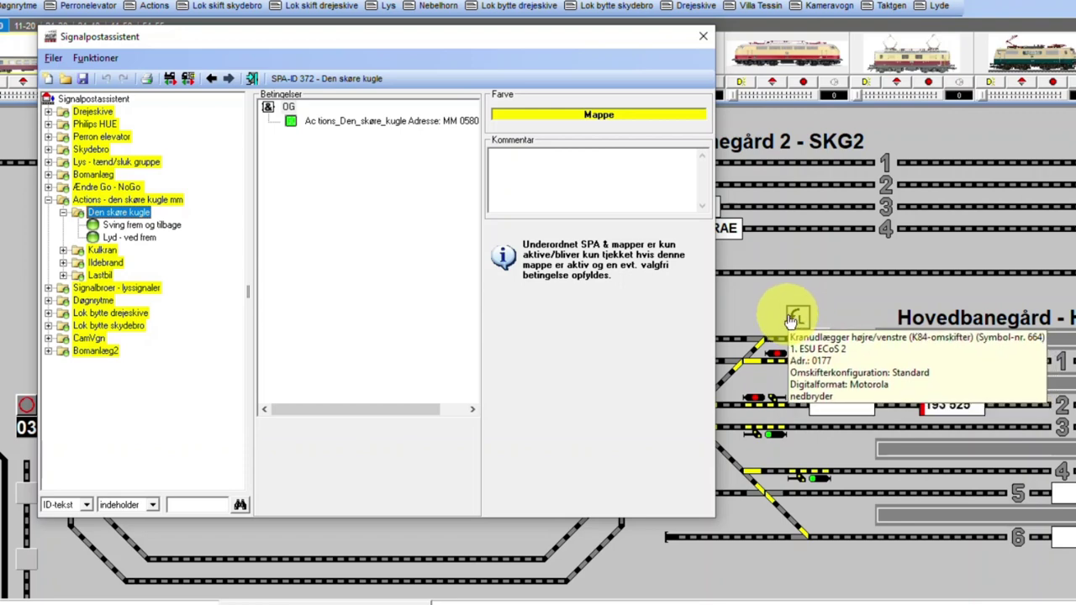
left_click(799, 317)
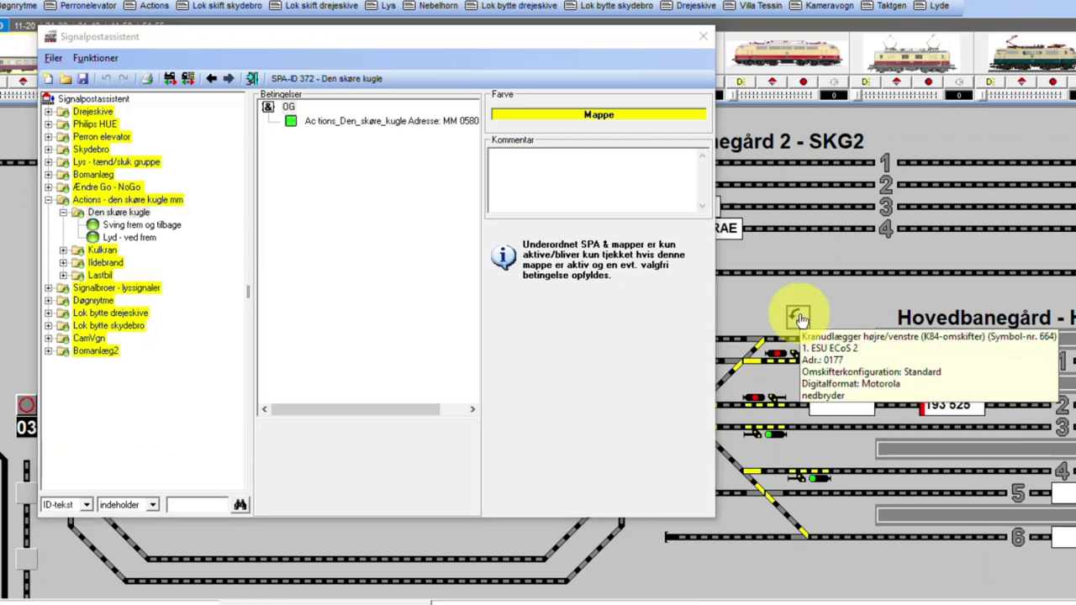
left_click(796, 328)
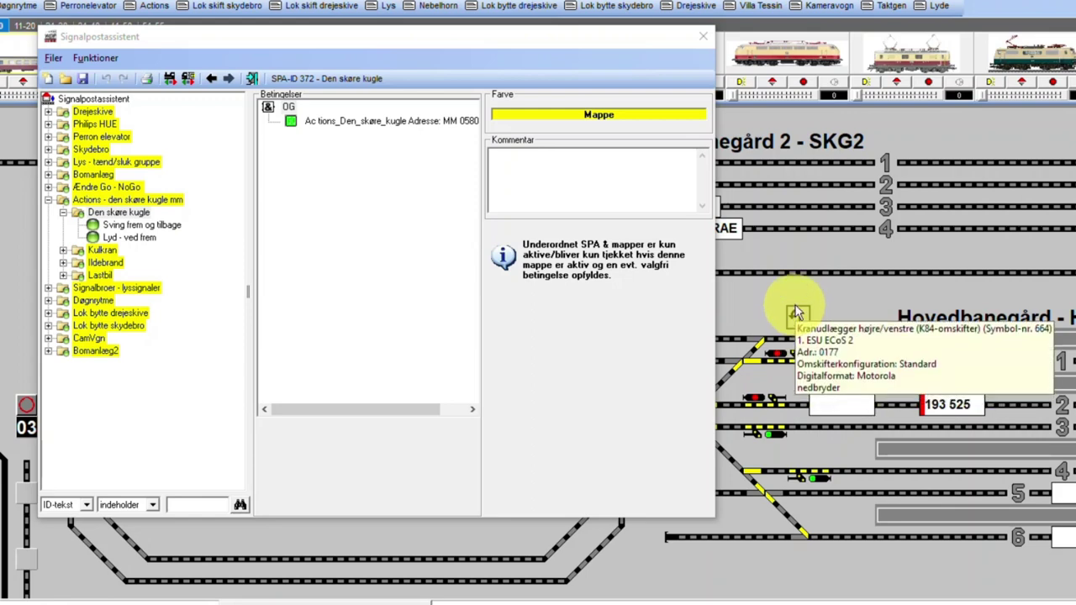
Show the Lyde and Actions windows and place Actions below the Lyde window.
left_click(938, 6)
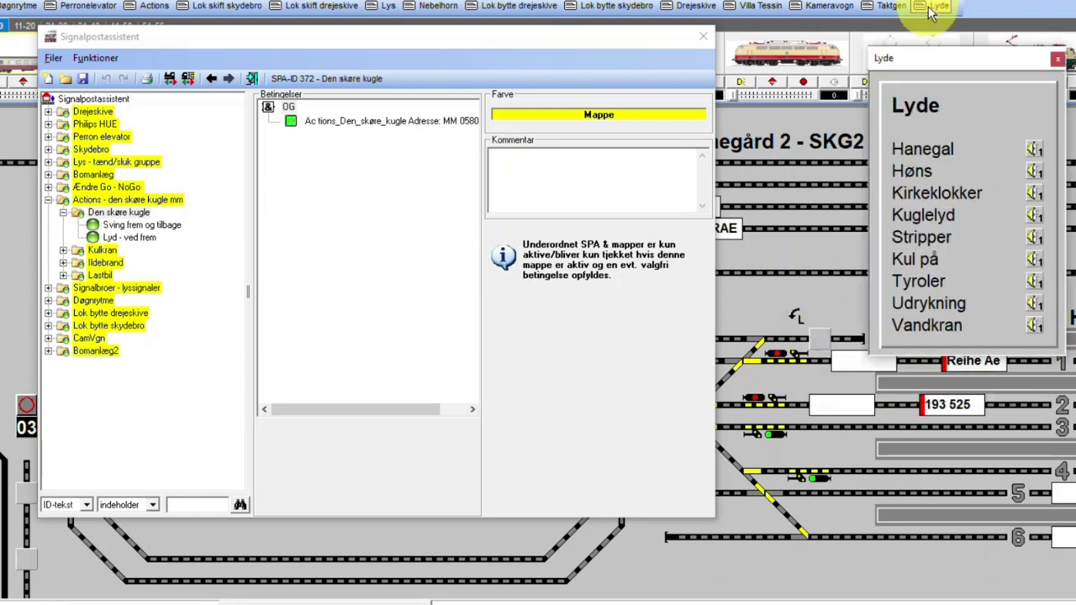
left_click_drag(954, 67, 925, 84)
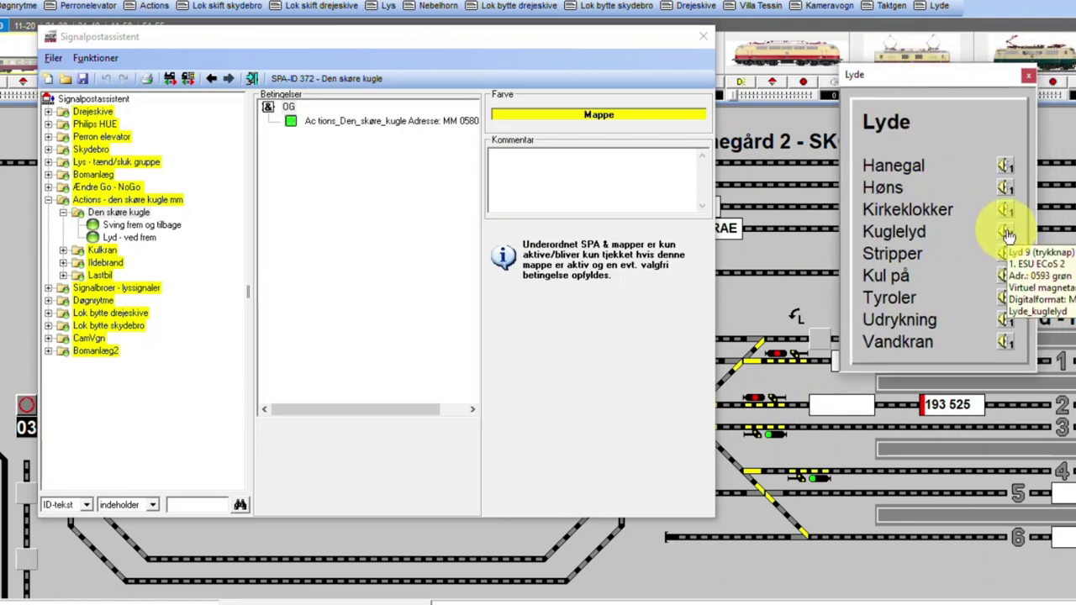
left_click_drag(953, 81, 952, 56)
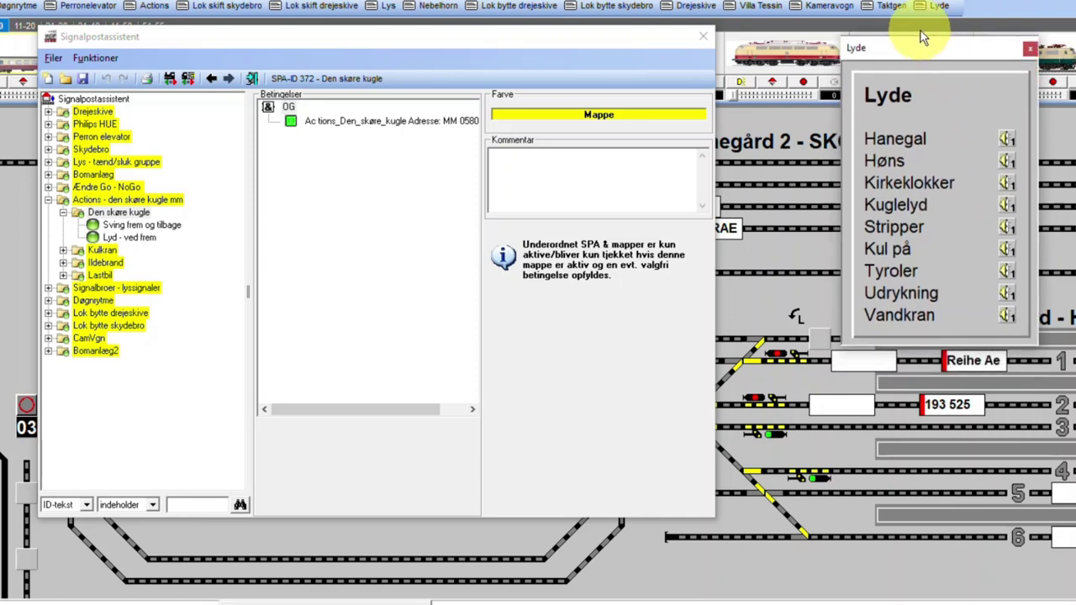
left_click(166, 10)
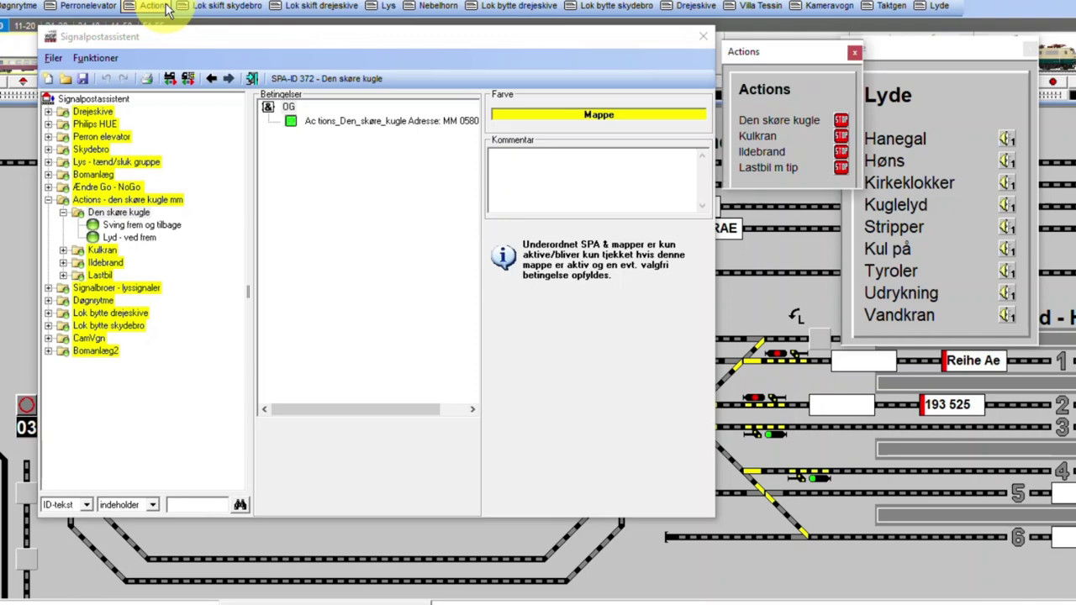
left_click_drag(819, 53, 950, 368)
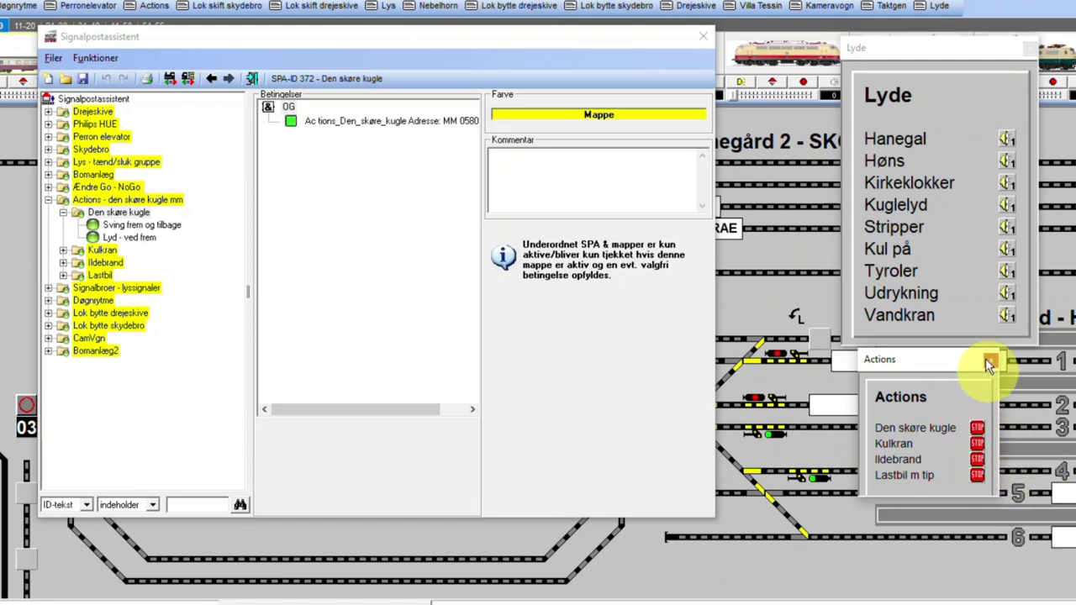
Show the Taktgen window and arrange it side by side with the Actions window.
left_click(887, 10)
left_click(956, 403)
left_click_drag(946, 380, 786, 411)
left_click_drag(951, 366, 1023, 387)
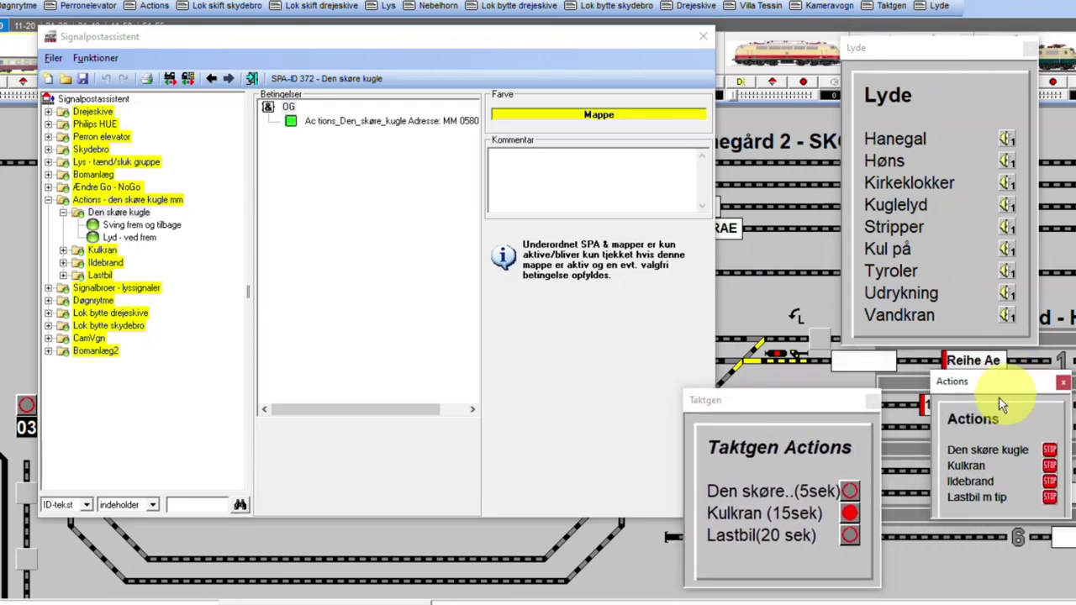
left_click_drag(829, 405, 874, 400)
left_click(884, 491)
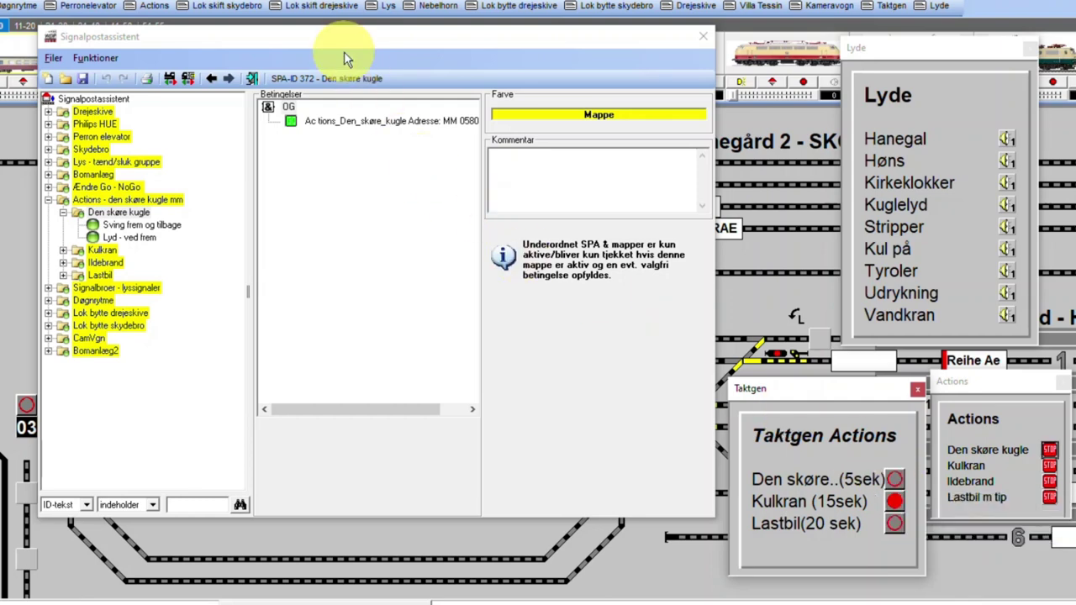
Review the parameters of the "Den skø" clock generator, contact 903, in the virtual contacts list and close the list.
left_click(322, 5)
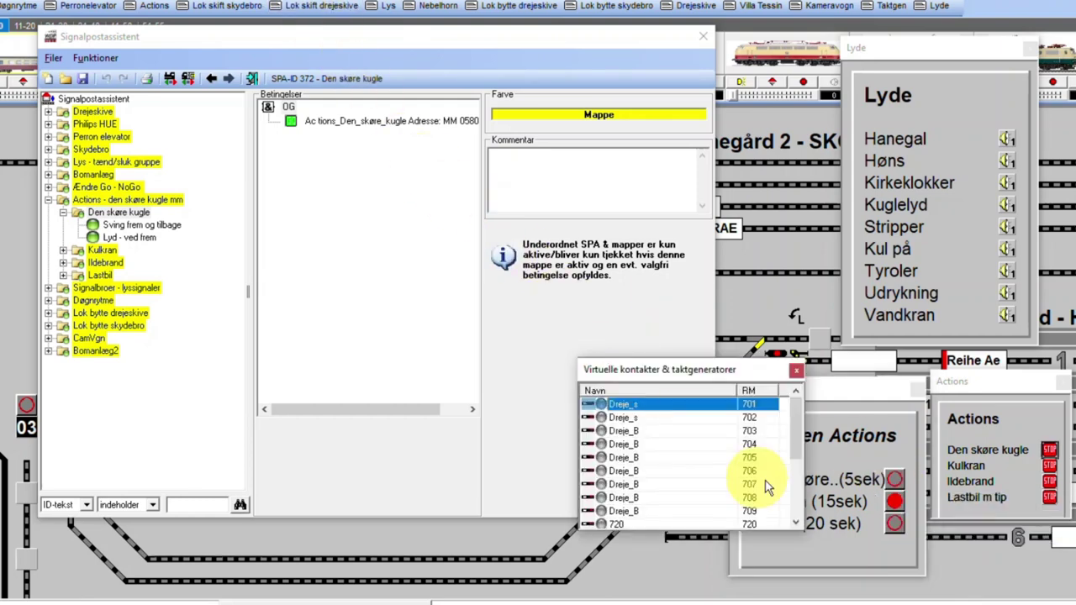
left_click_drag(797, 423, 794, 502)
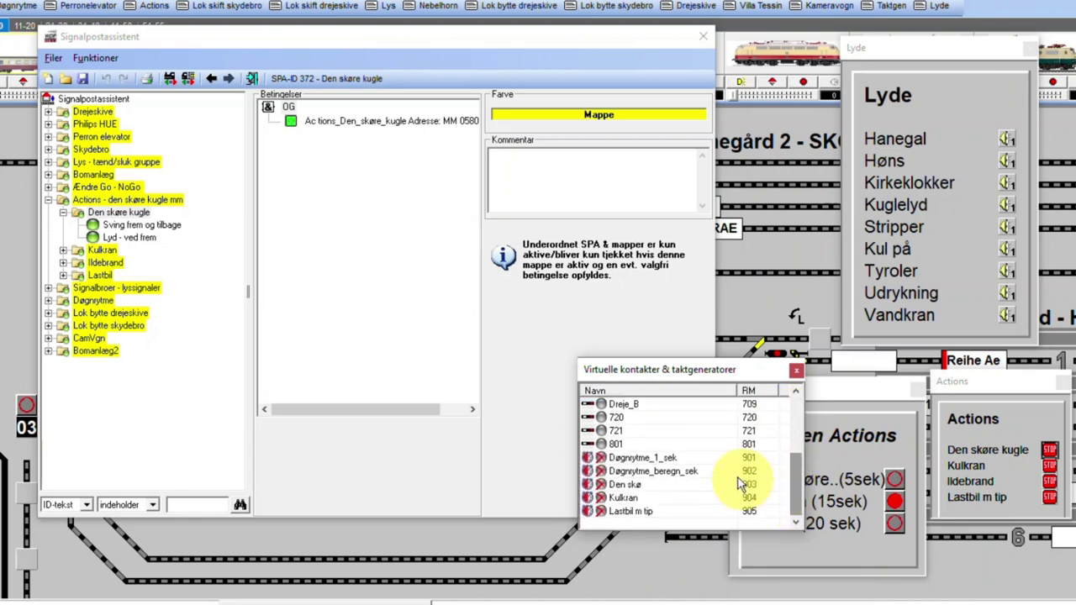
left_click(643, 485)
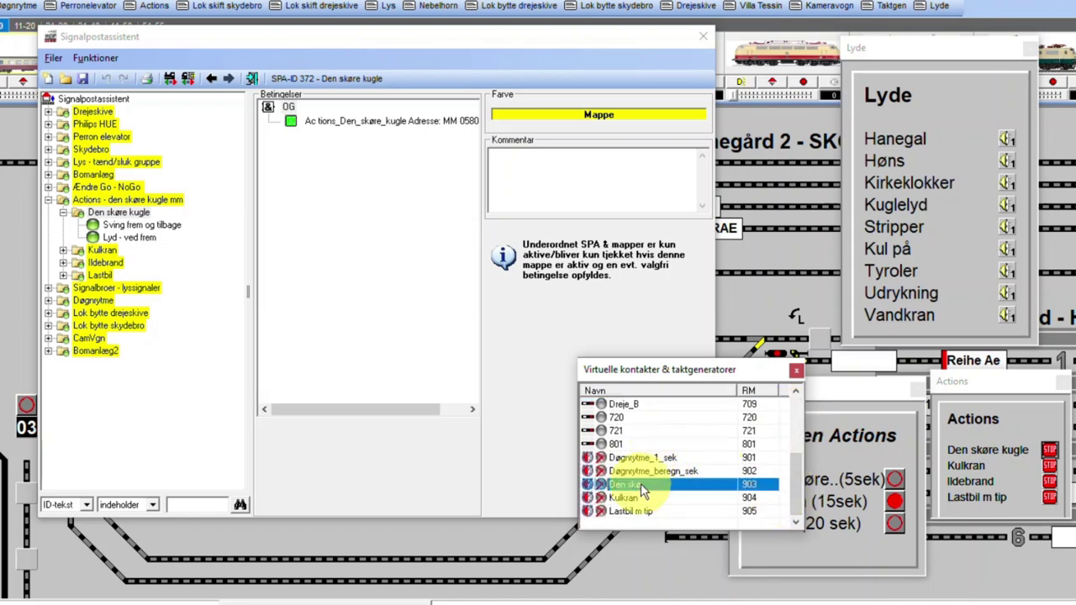
right_click(641, 484)
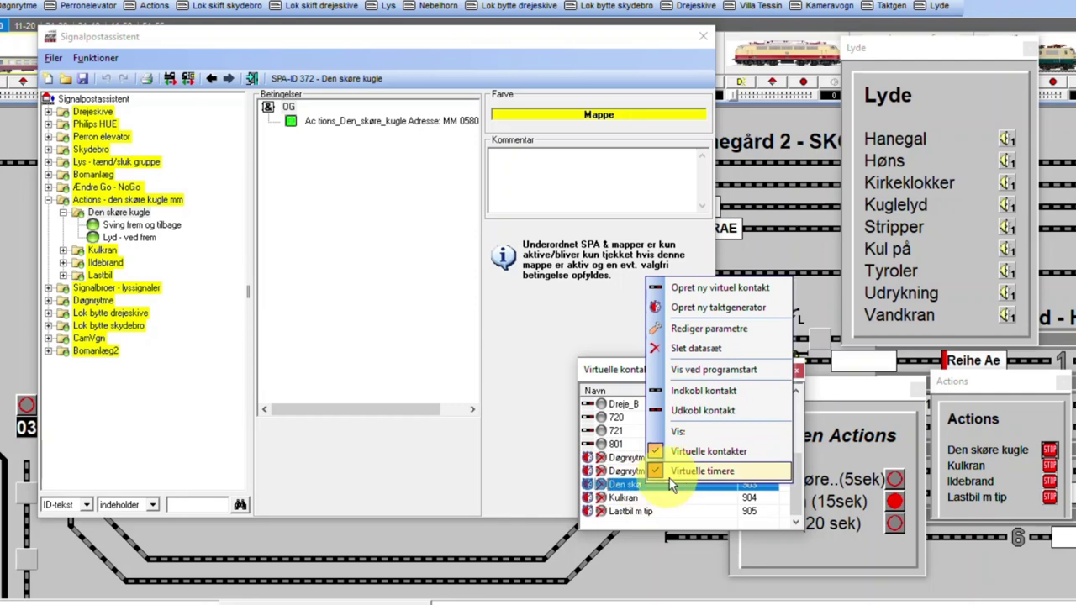
left_click(700, 333)
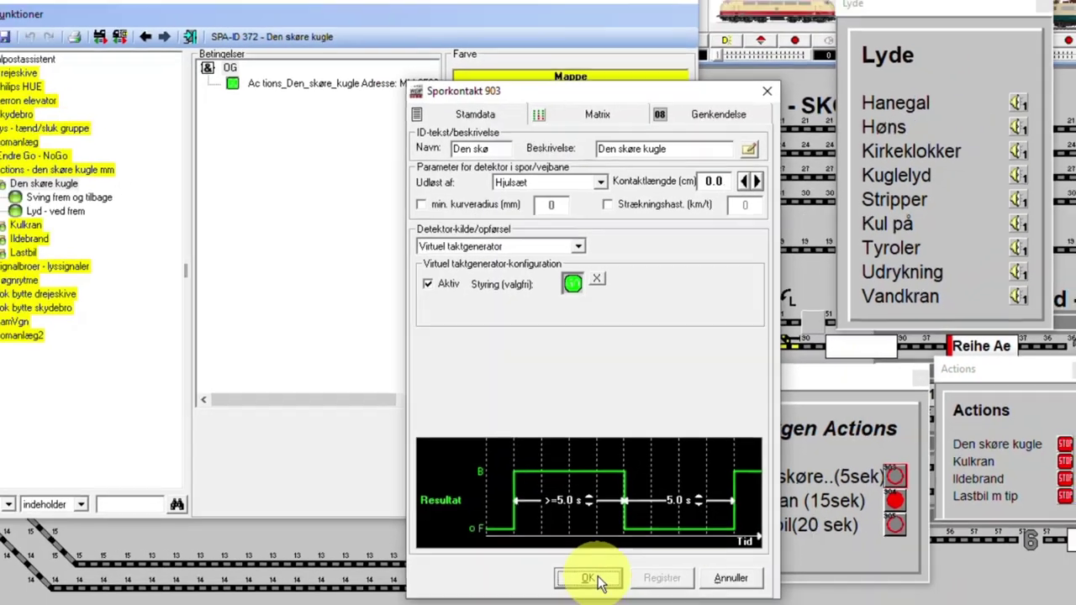
left_click(575, 597)
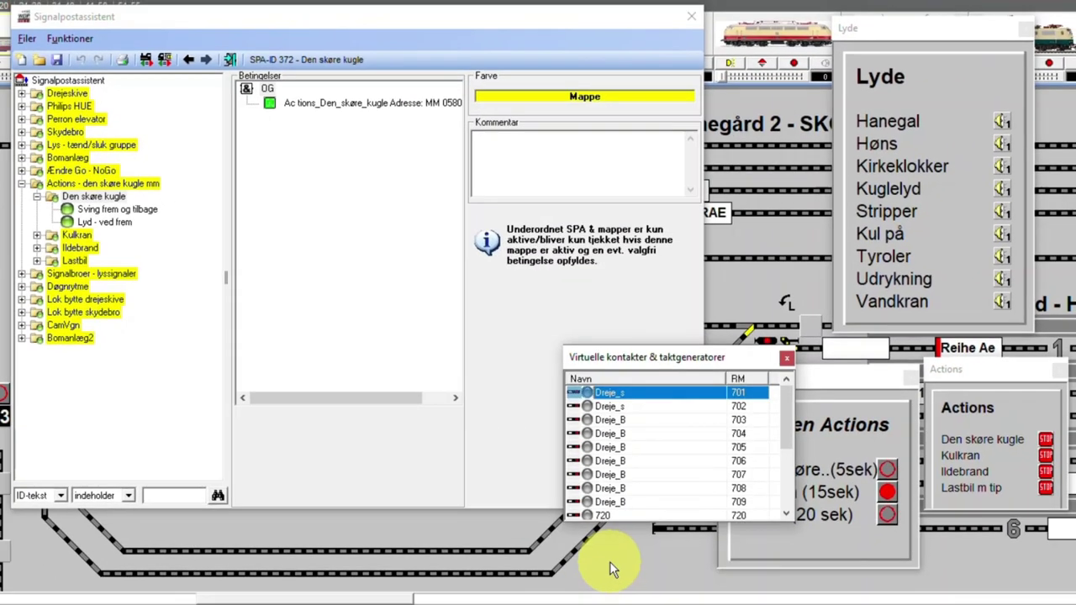
left_click(786, 362)
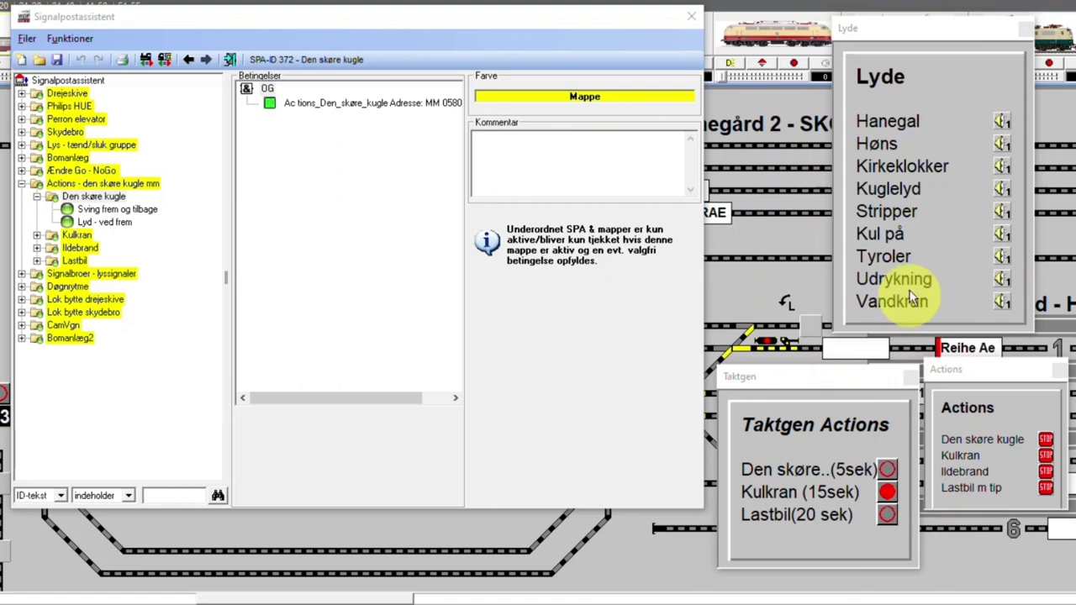
Examine the magnetic-article condition that controls the "Den skøre kugle" folder.
left_click(84, 204)
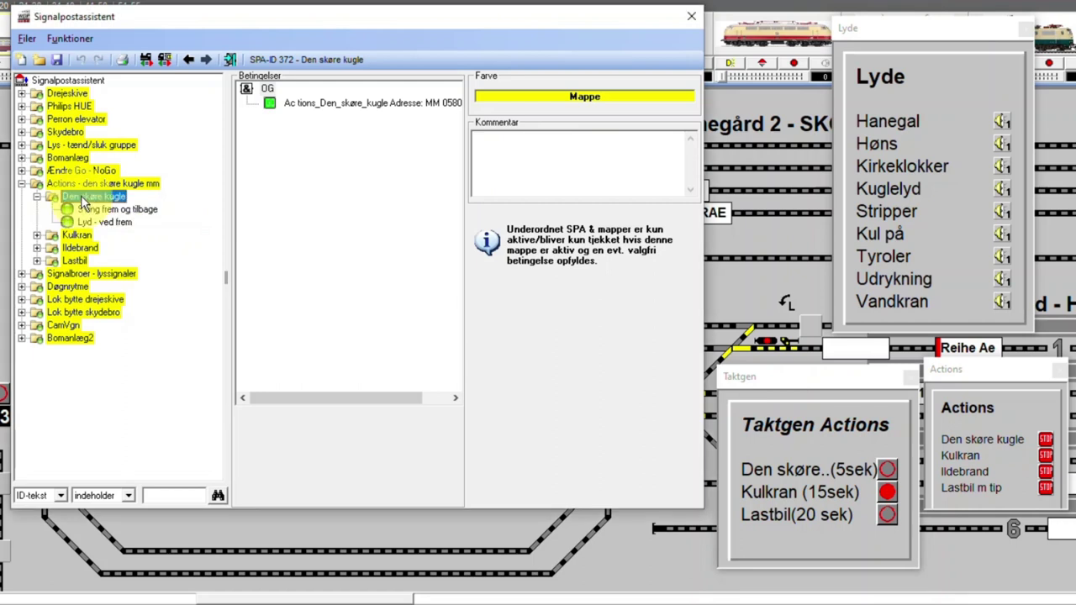
left_click(77, 185)
left_click(84, 198)
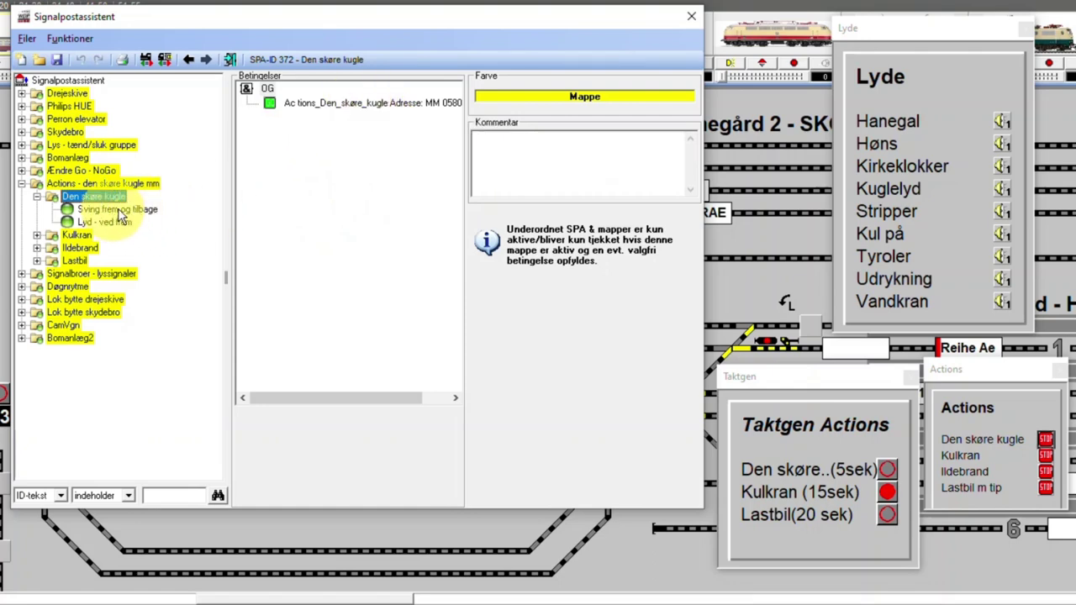
left_click(297, 104)
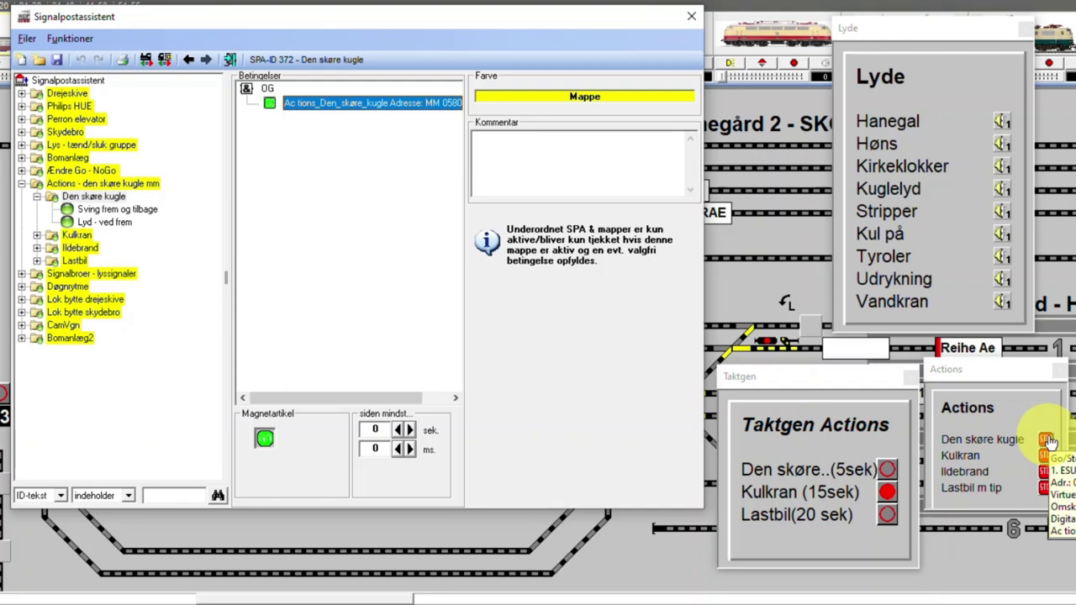
Examine the contact 903 condition and both nedbryder actions of the "Sving frem og tilbage" entry.
left_click(127, 210)
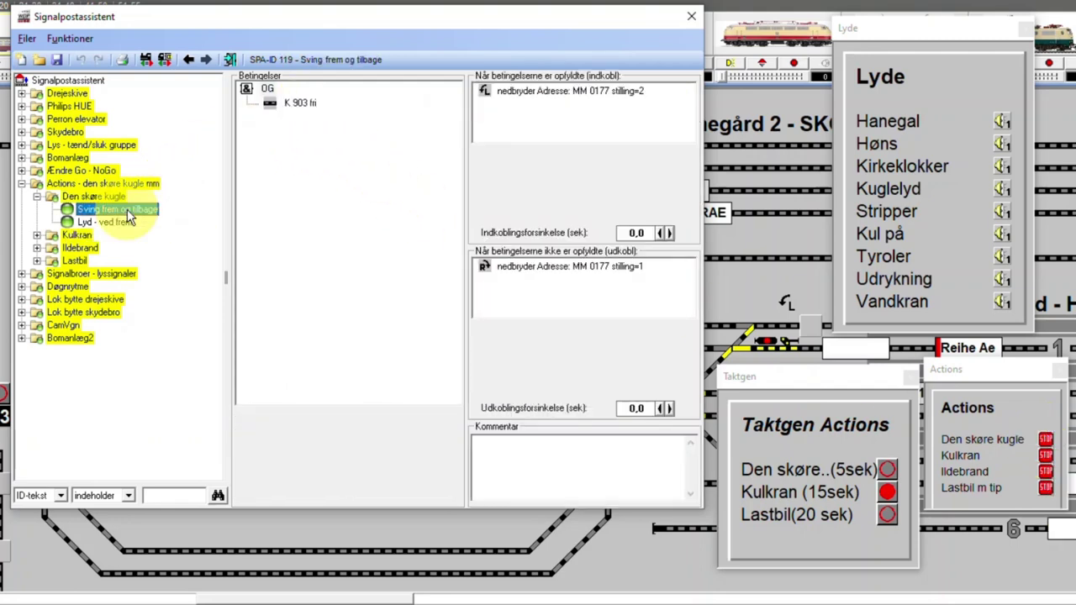
left_click(295, 103)
left_click(525, 94)
left_click(494, 169)
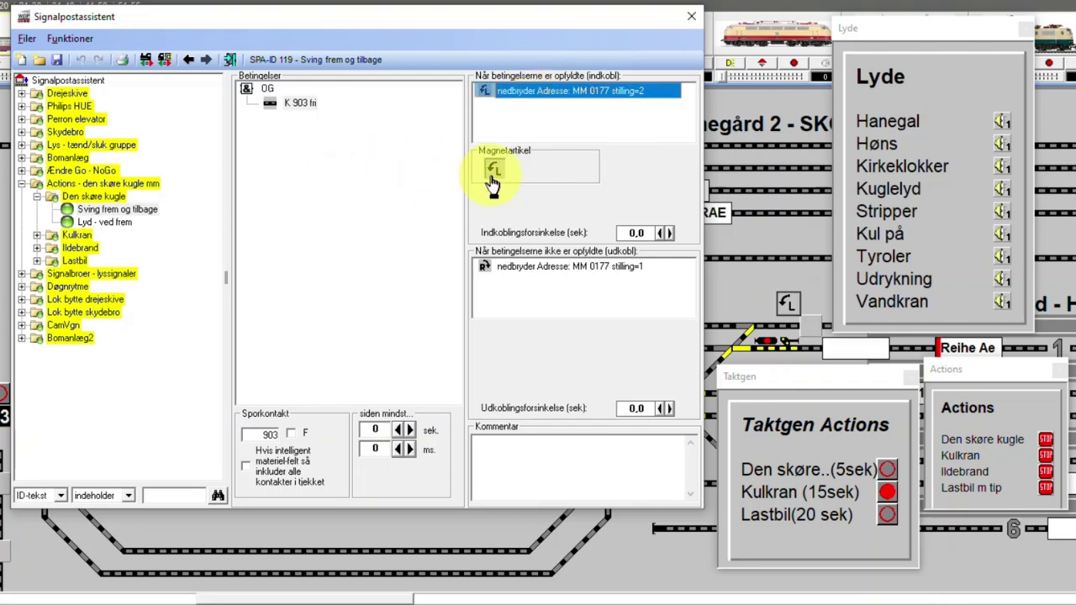
left_click(558, 265)
left_click(494, 343)
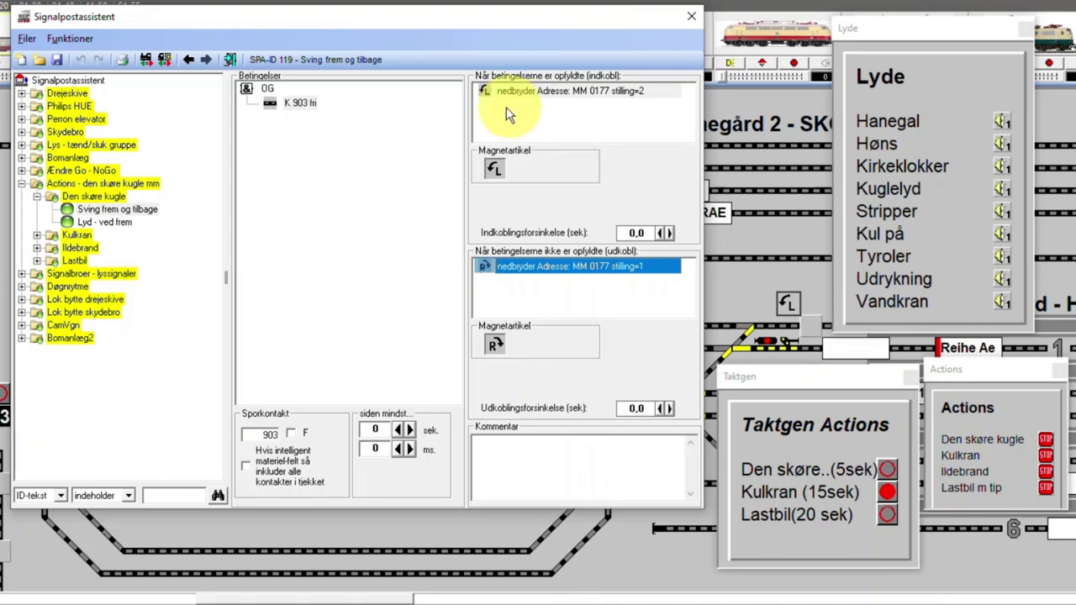
Examine the contact 903 condition and the Lyde_kuglelyd sound action of the "Lyd - ved frem" entry.
left_click(105, 221)
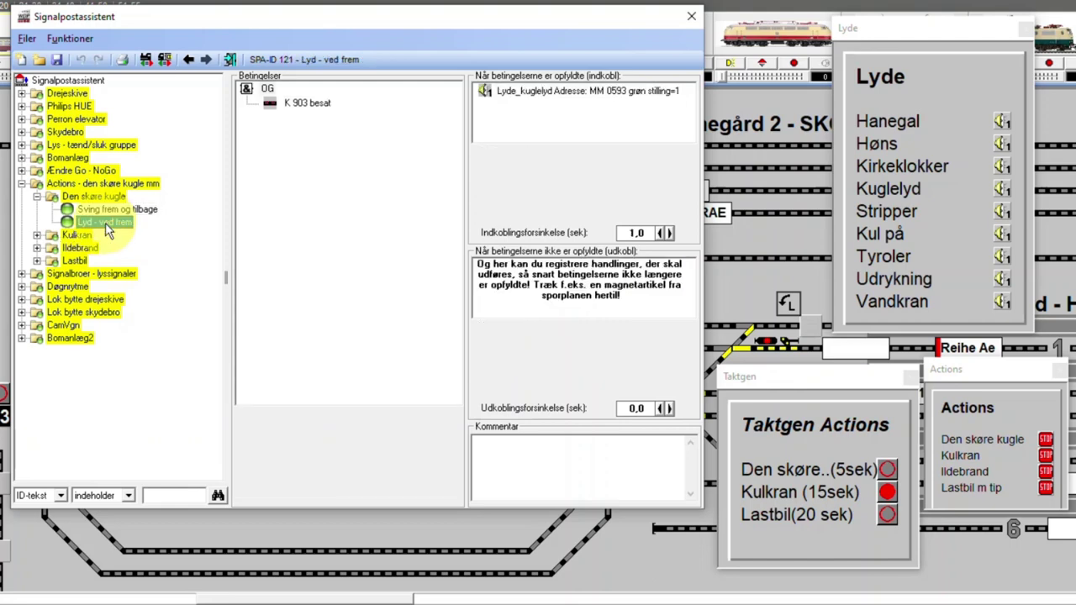
left_click(494, 99)
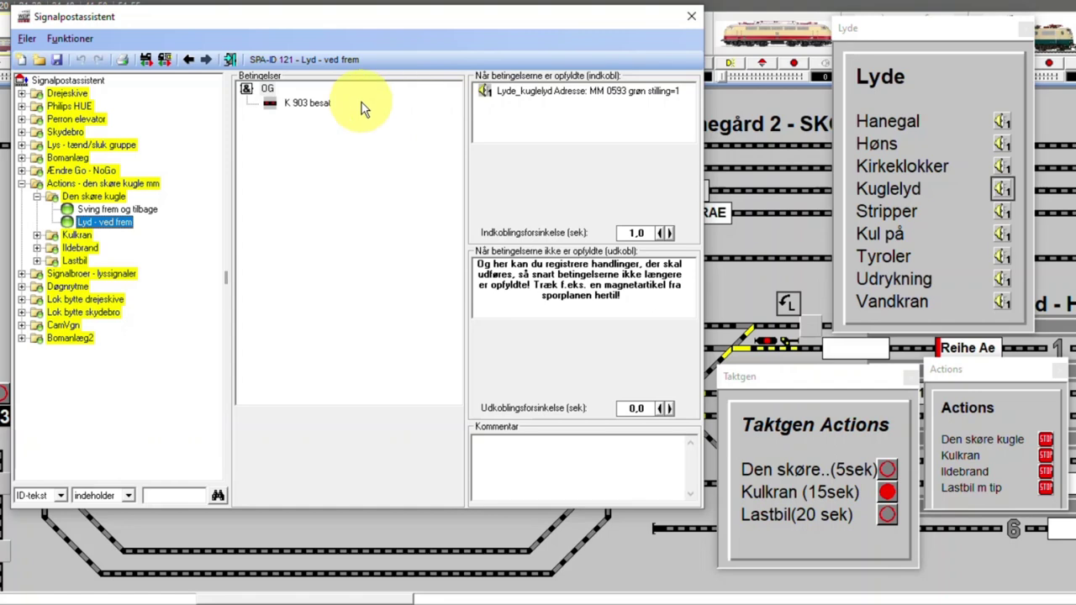
left_click(305, 104)
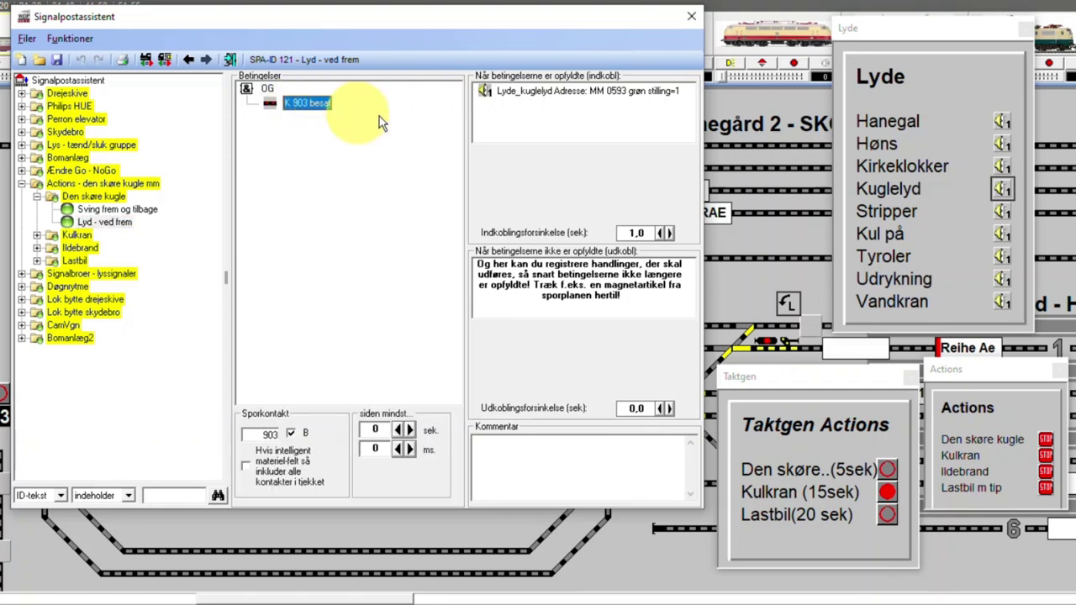
left_click(511, 95)
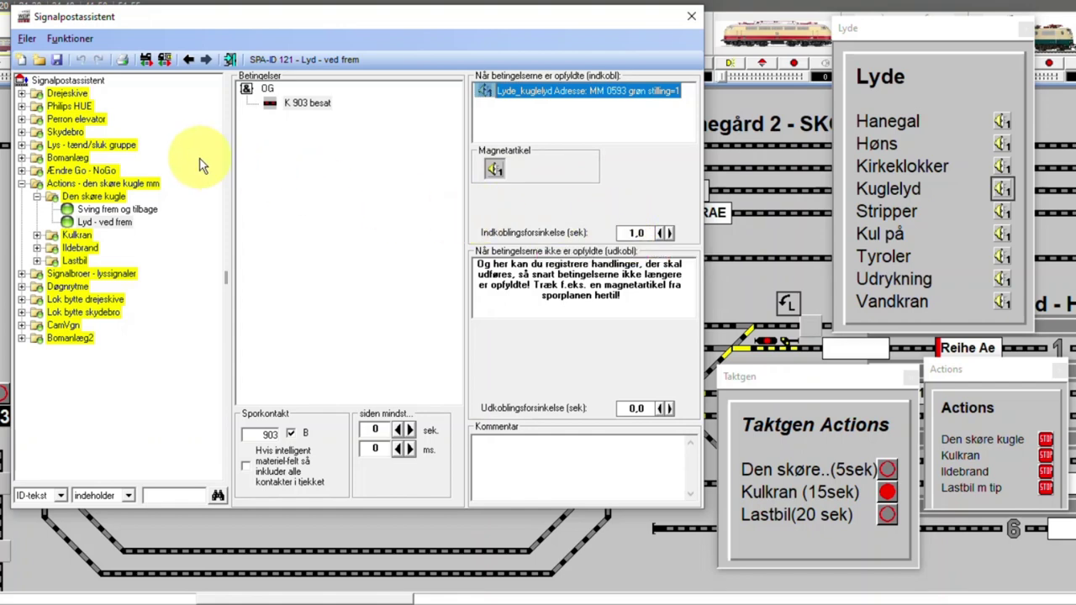
Review the "Den skøre kugle" folder condition again, followed by its "Sving frem og tilbage" and "Lyd - ved frem" entries.
left_click(75, 201)
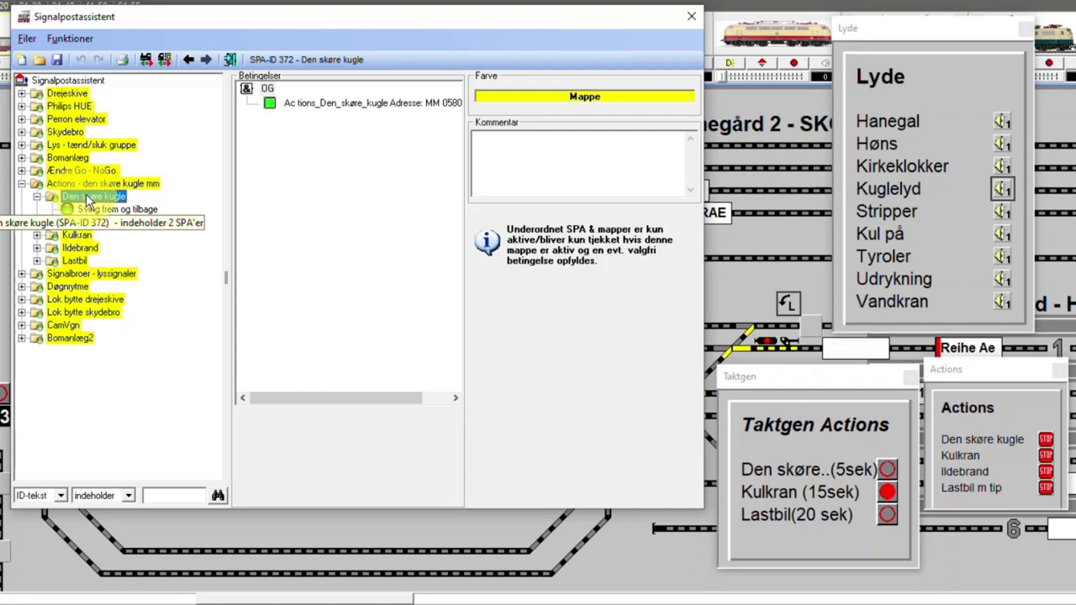
left_click(96, 209)
left_click(107, 220)
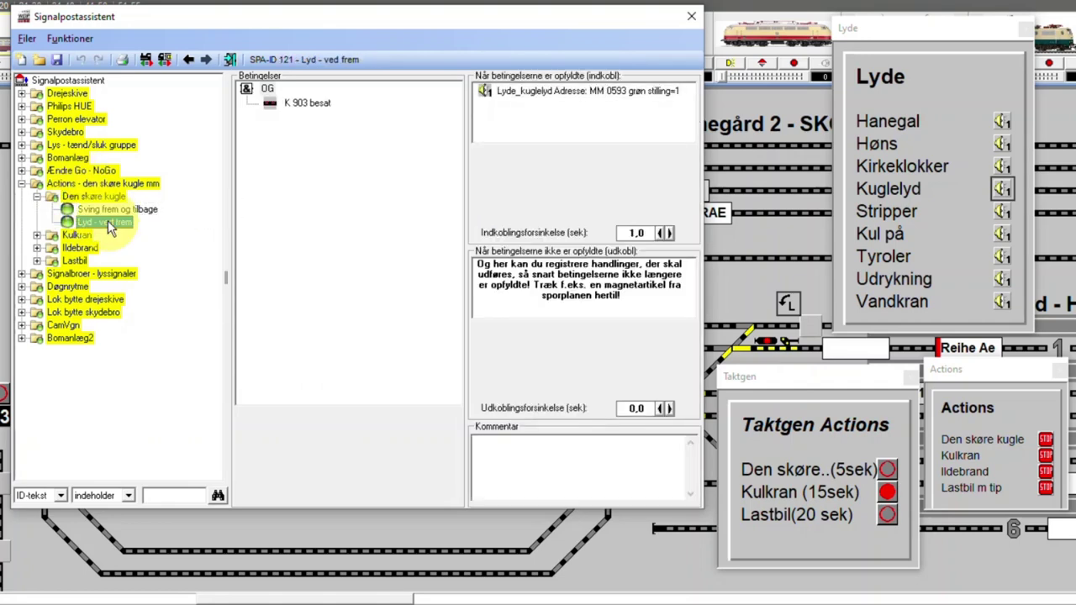